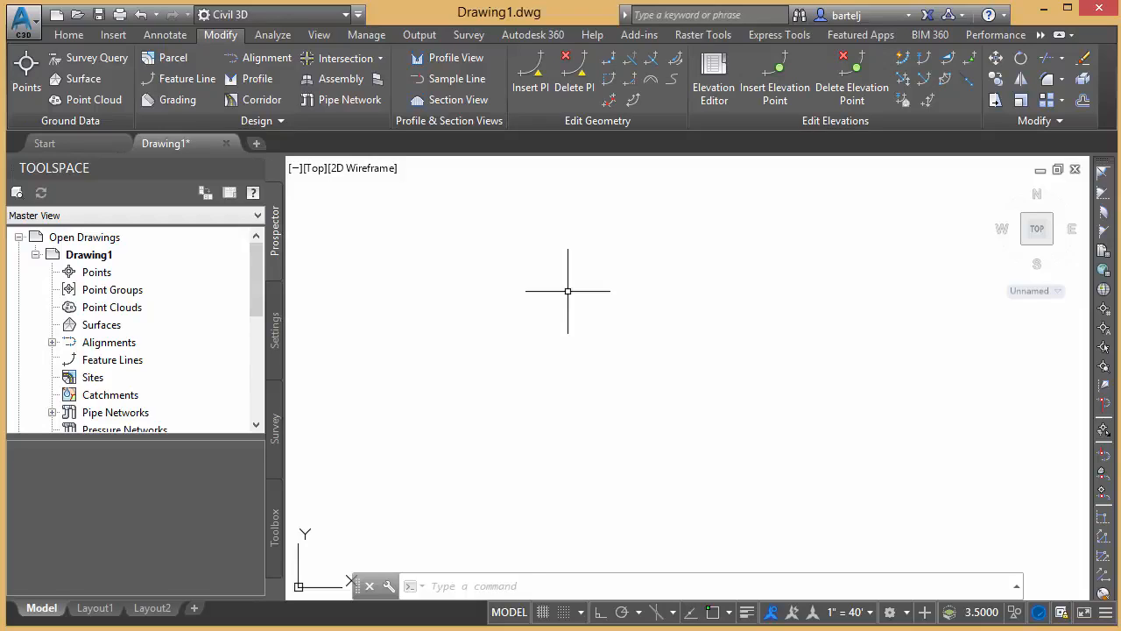
- Open the program options and enable maintaining a log file in the file safety precautions
{"action": "type", "text": "OPTIONS"}
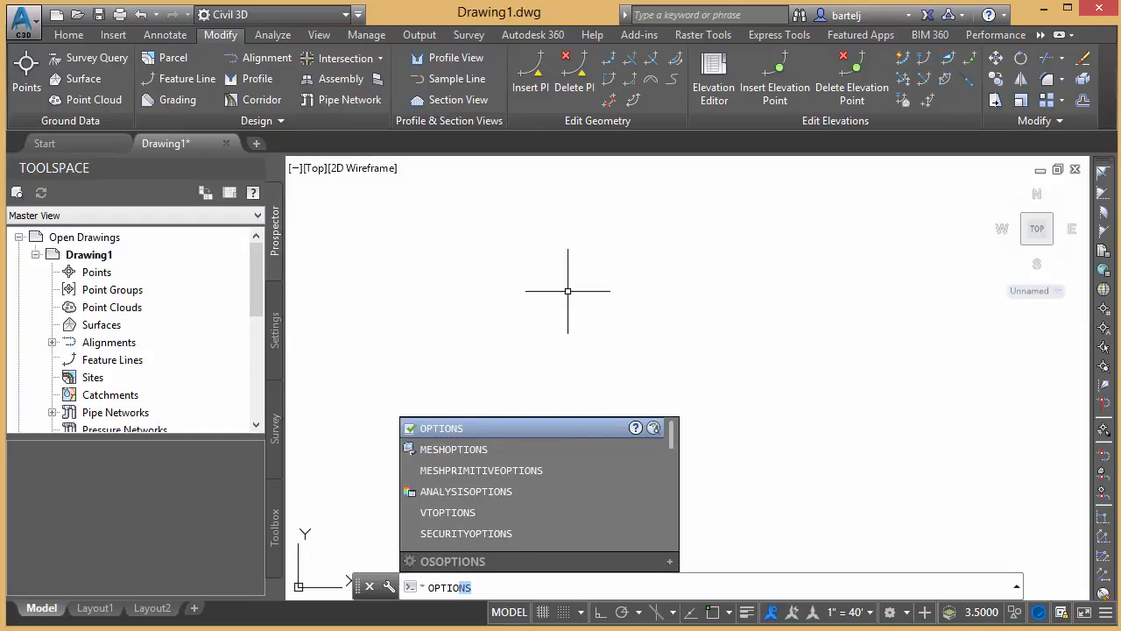
{"action": "key", "text": "Return"}
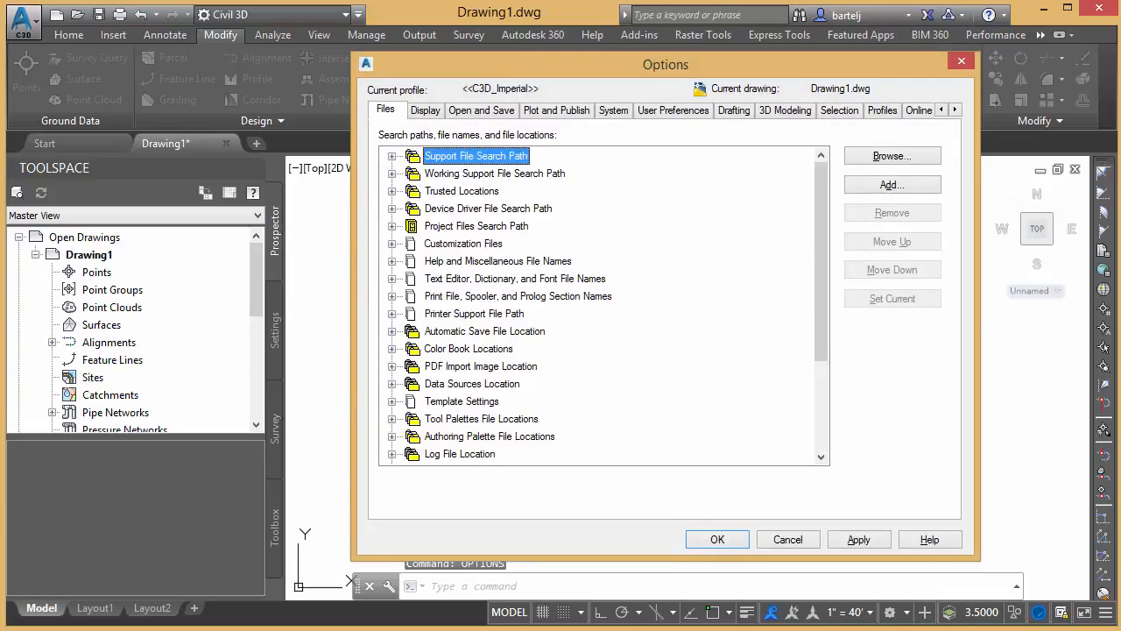
{"action": "left_click", "coordinate": [496, 114]}
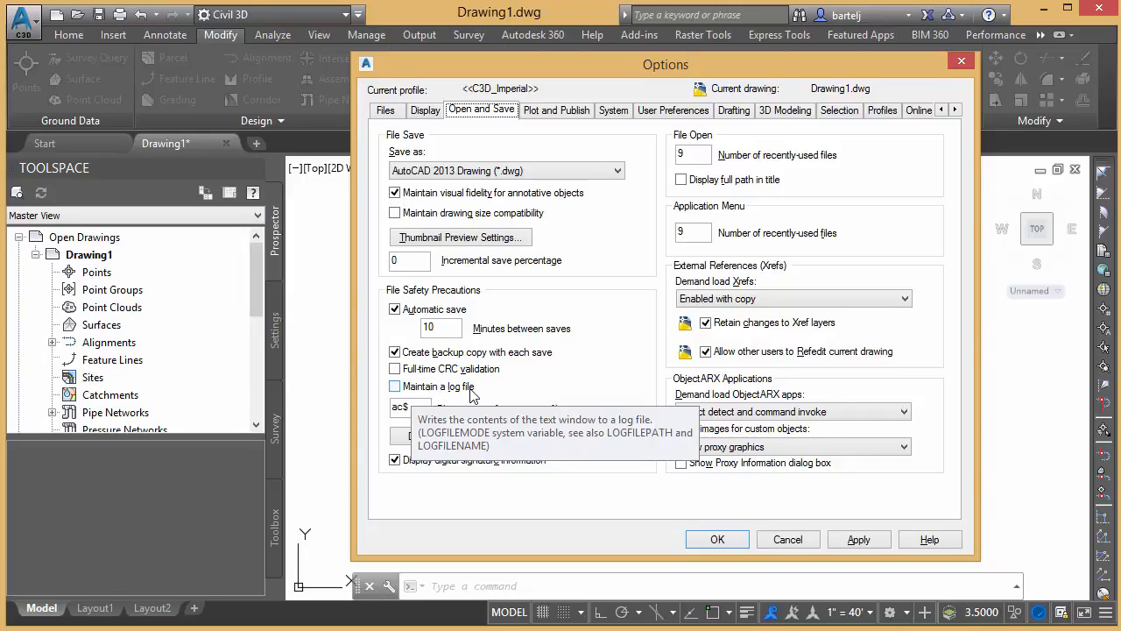
{"action": "left_click", "coordinate": [395, 387]}
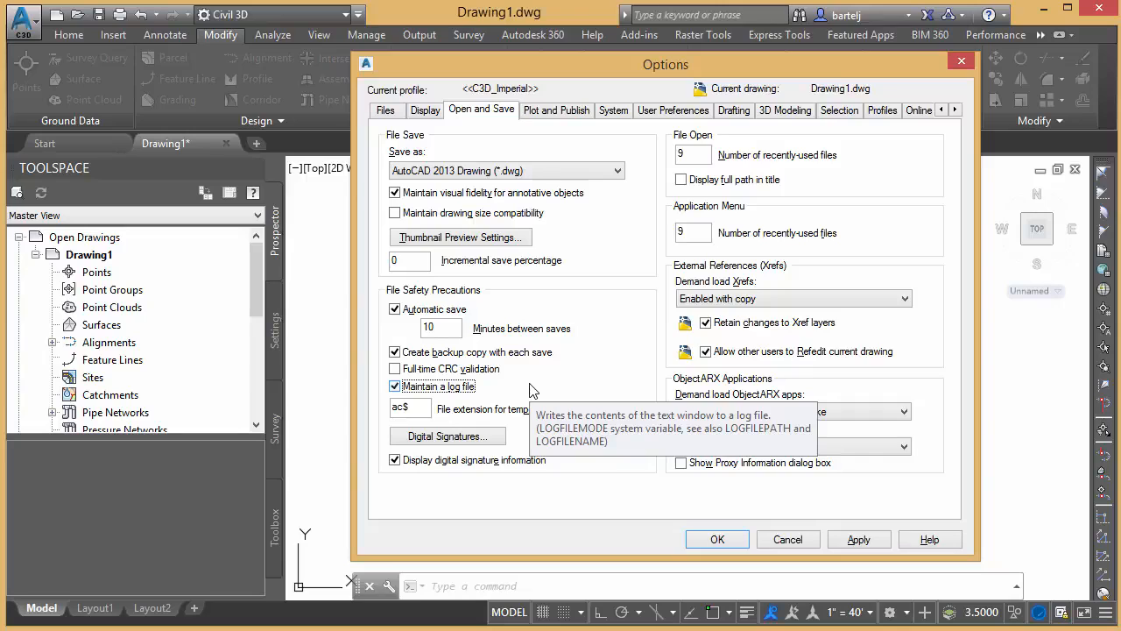
- Set the log file location to the Tuesday folder on the Desktop and accept the options
{"action": "left_click", "coordinate": [388, 110]}
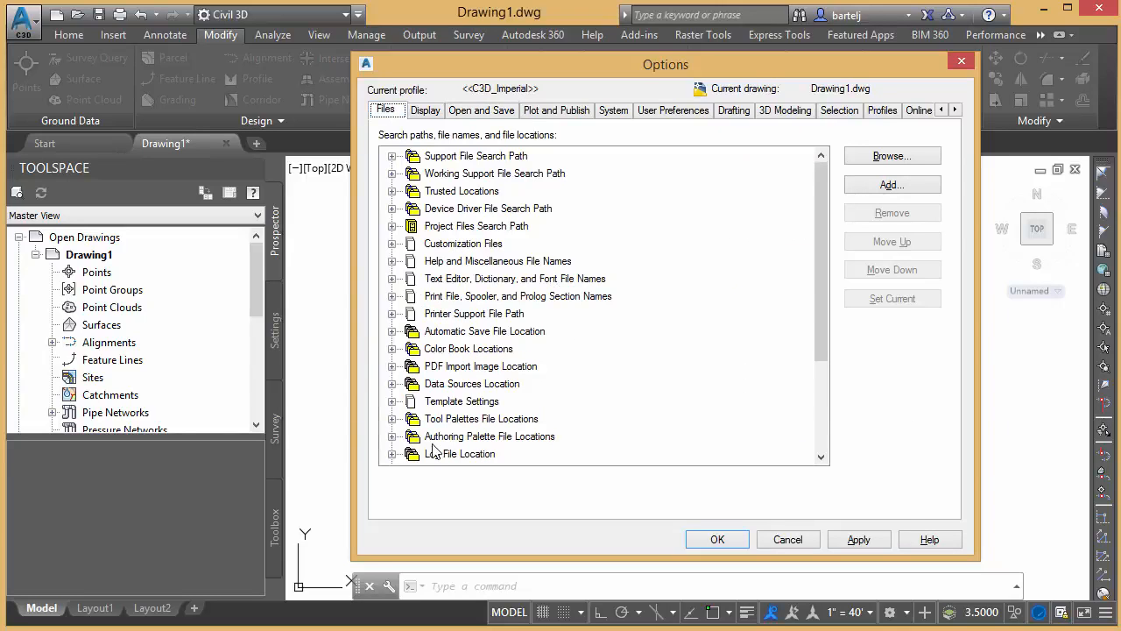
{"action": "left_click_drag", "start_coordinate": [822, 320], "coordinate": [820, 365]}
{"action": "left_click", "coordinate": [391, 384]}
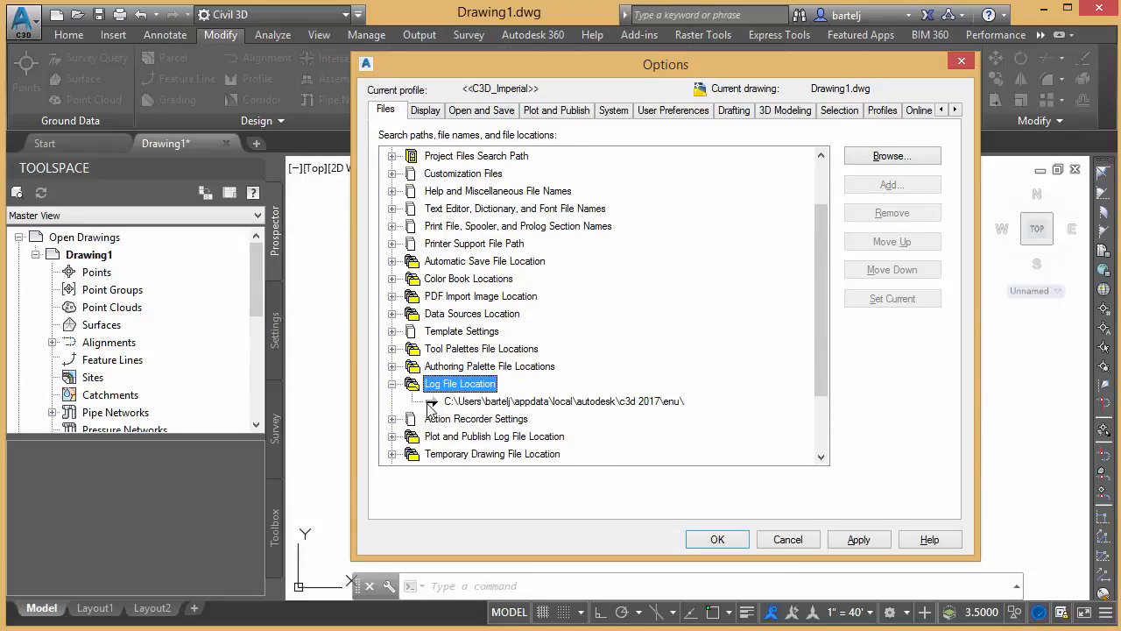
{"action": "left_click", "coordinate": [627, 403]}
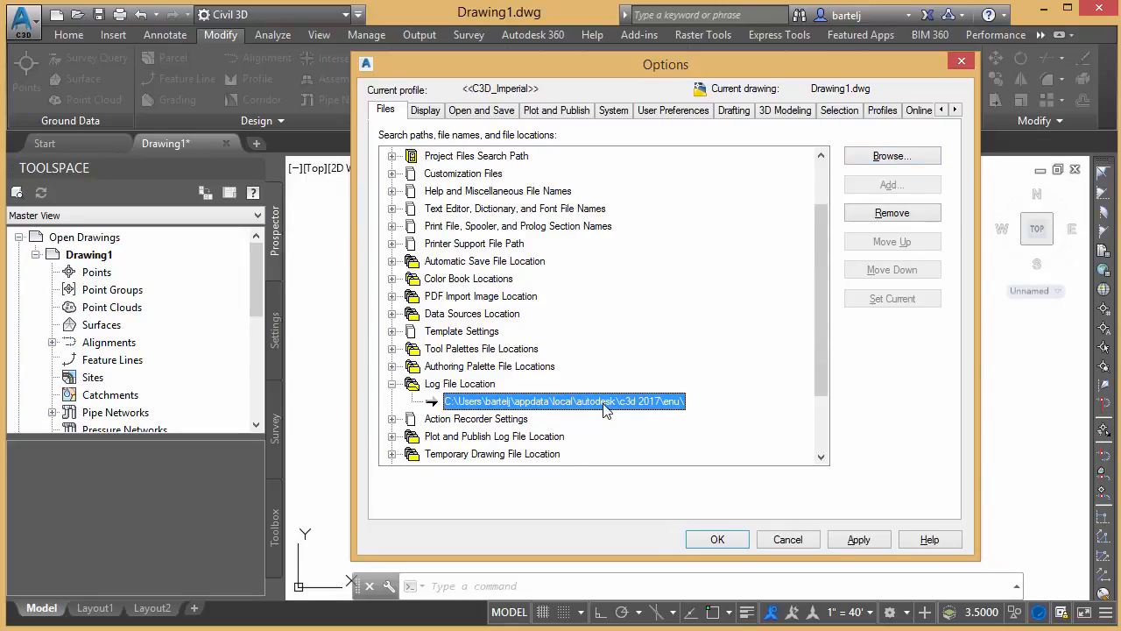
{"action": "left_click", "coordinate": [880, 157]}
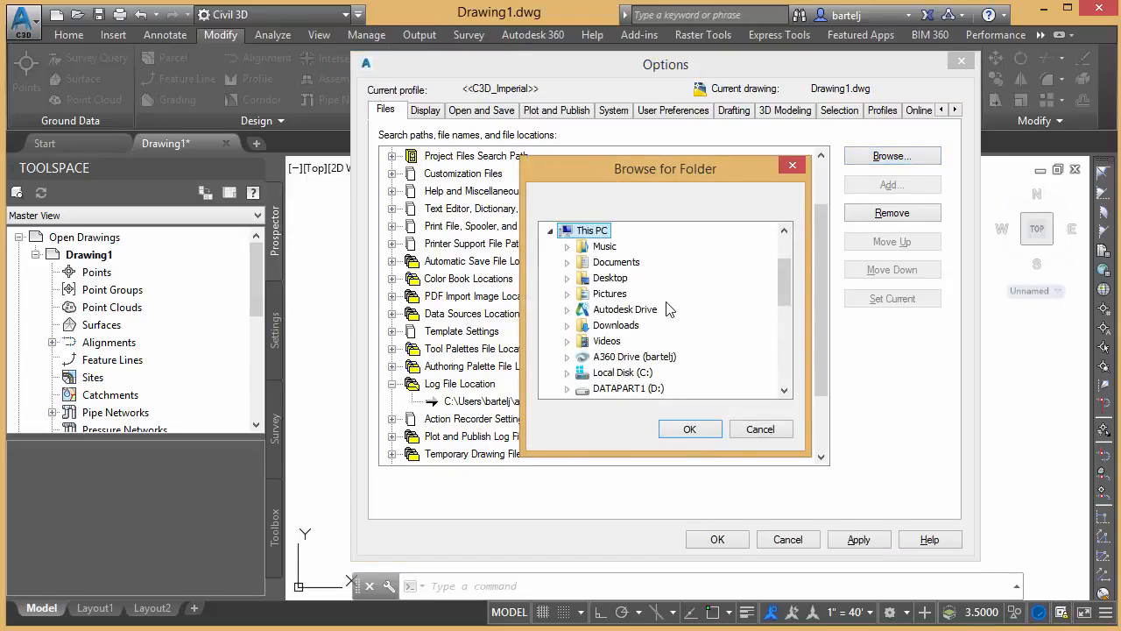
{"action": "double_click", "coordinate": [617, 278]}
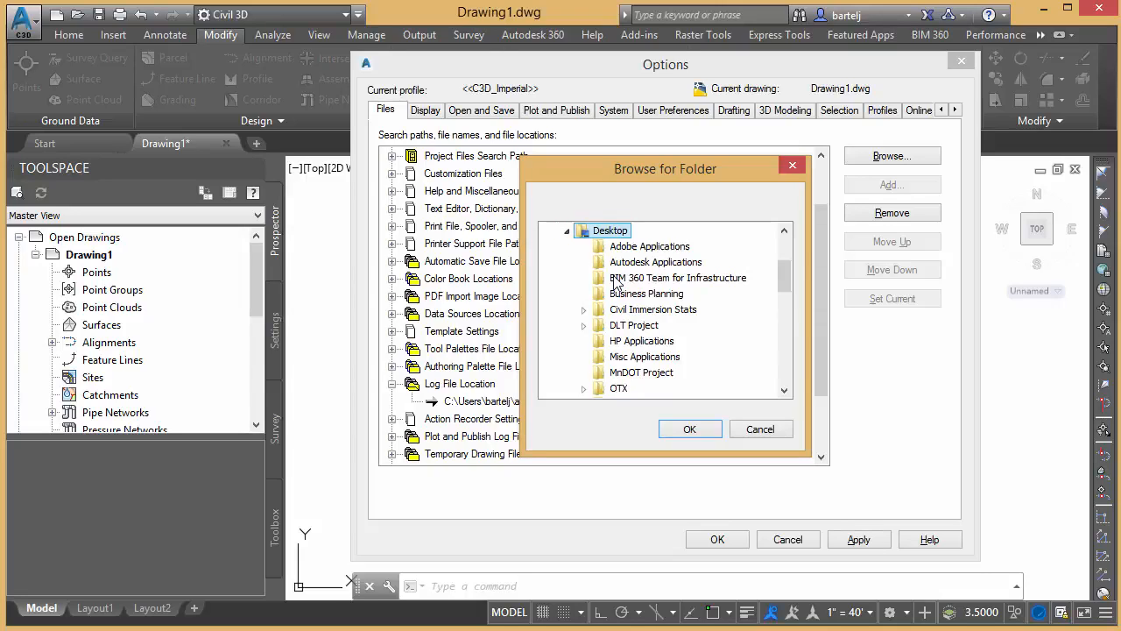
{"action": "left_click_drag", "start_coordinate": [784, 269], "coordinate": [786, 291]}
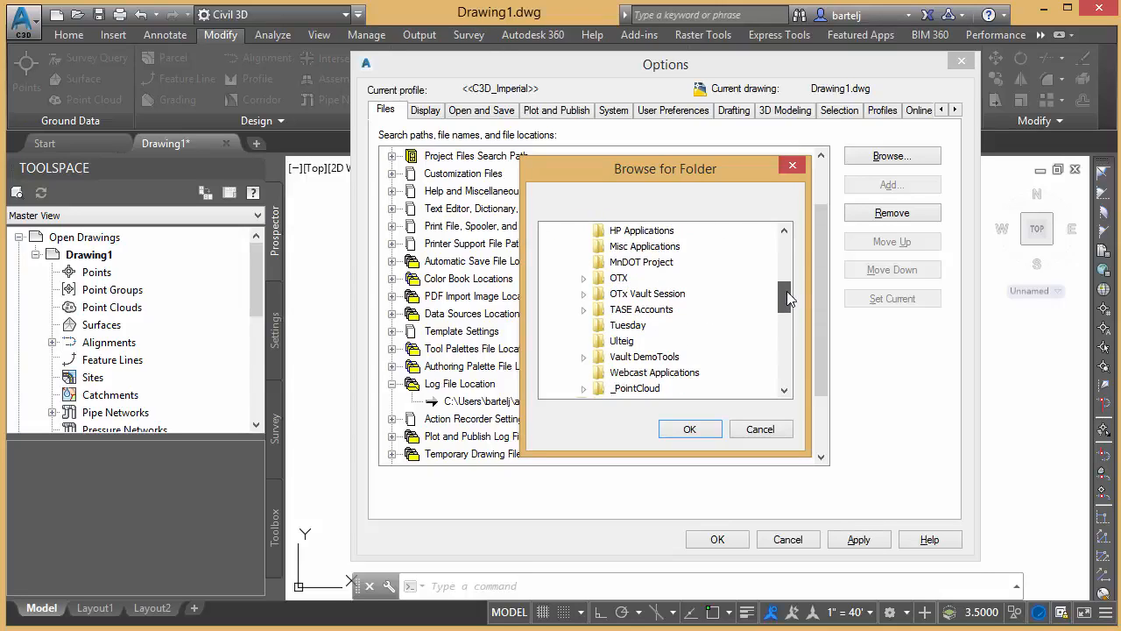
{"action": "left_click", "coordinate": [640, 326]}
{"action": "left_click", "coordinate": [689, 428]}
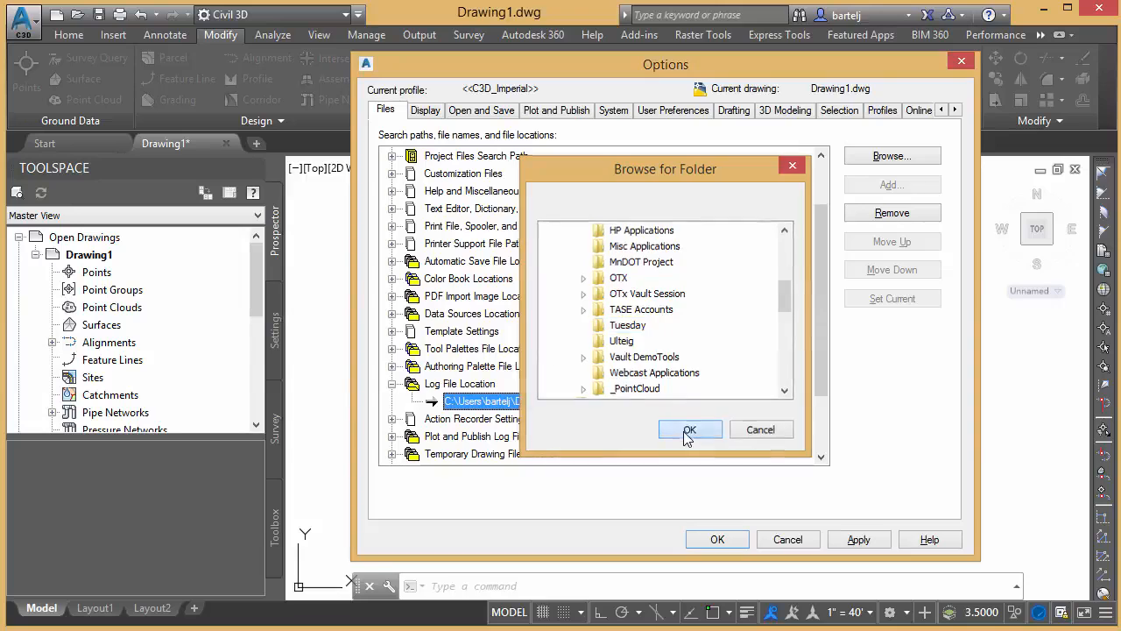
{"action": "left_click", "coordinate": [717, 539]}
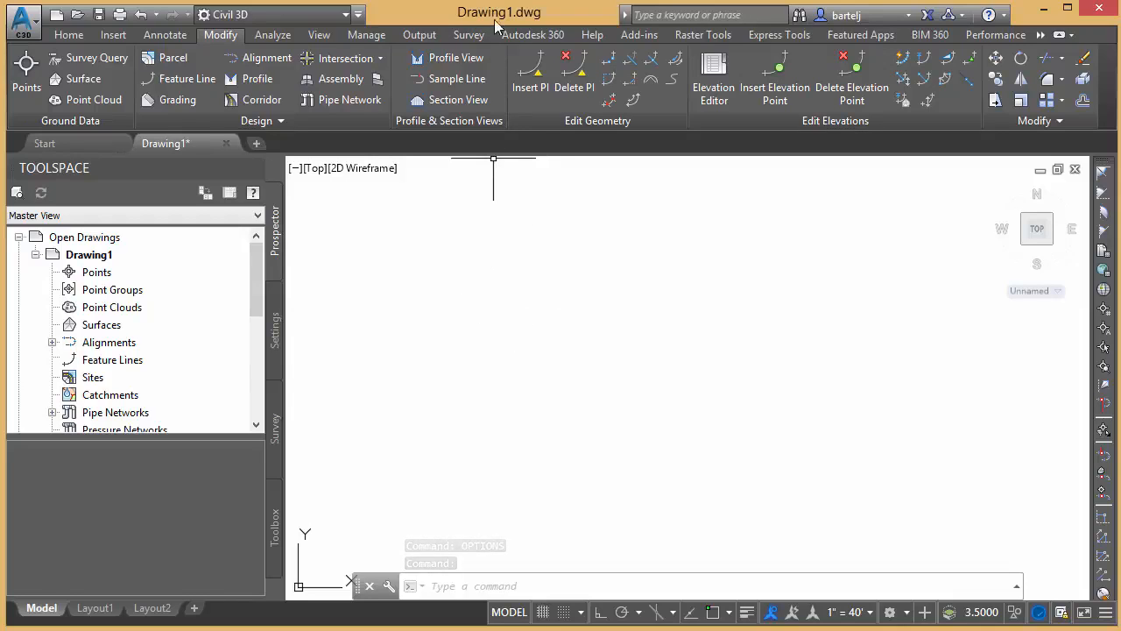
- Save the drawing as TuesdayLogfileDemo in the Tuesday folder
{"action": "left_click", "coordinate": [99, 16]}
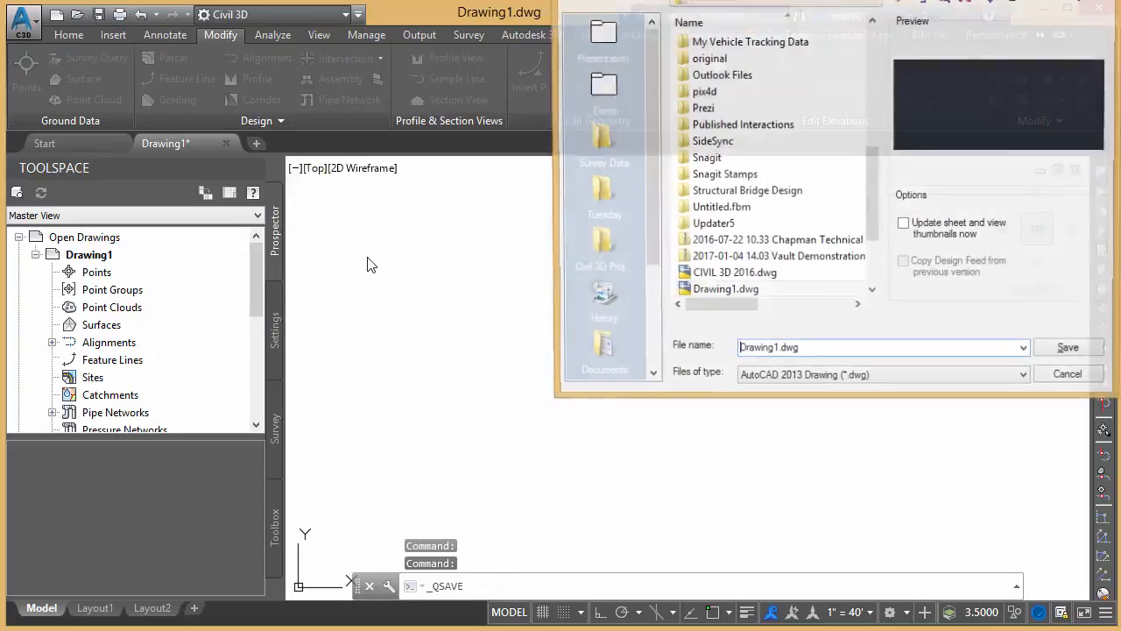
{"action": "mouse_move", "coordinate": [823, 0]}
{"action": "left_mouse_down"}
{"action": "mouse_move", "coordinate": [676, 67]}
{"action": "mouse_move", "coordinate": [629, 115]}
{"action": "left_mouse_up"}
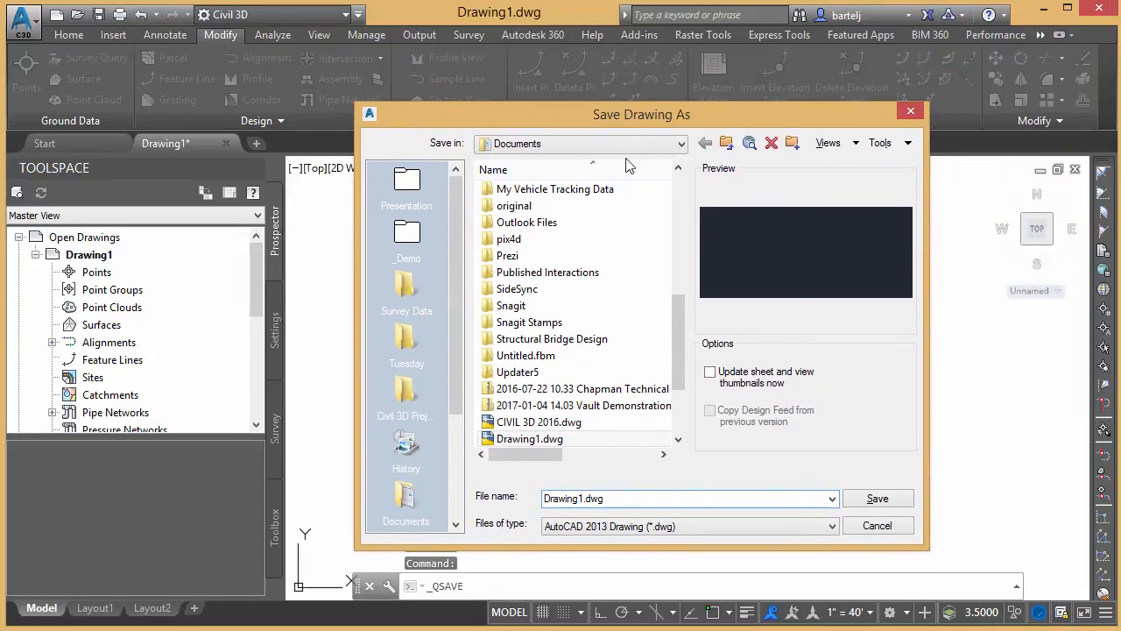
{"action": "left_click", "coordinate": [405, 340]}
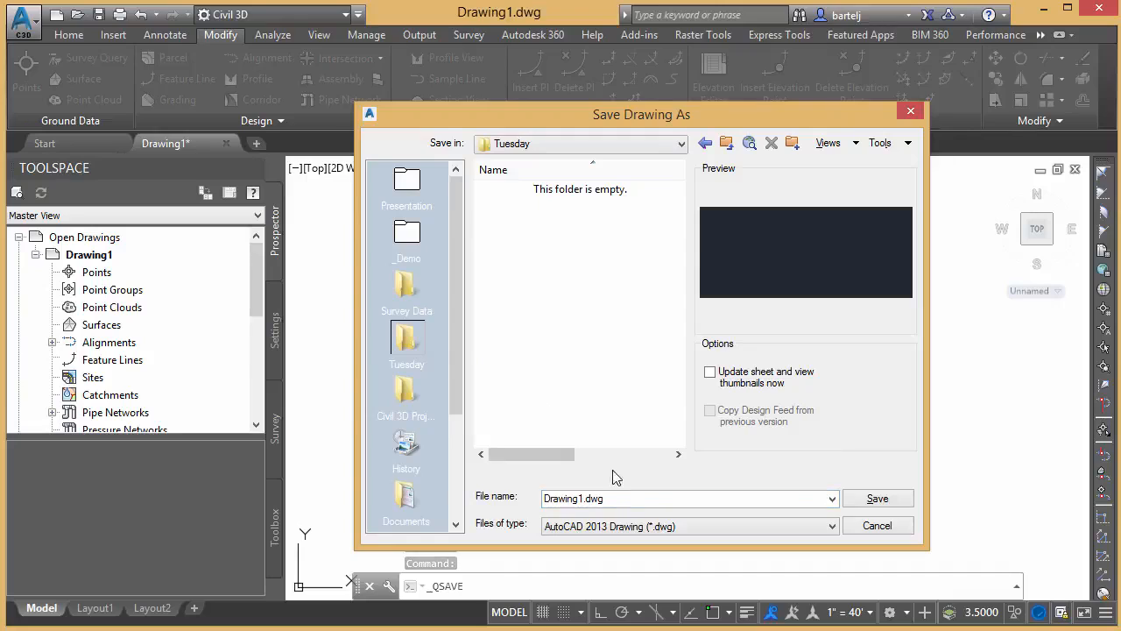
{"action": "left_click_drag", "start_coordinate": [615, 498], "coordinate": [520, 504]}
{"action": "type", "text": "Tuesday"}
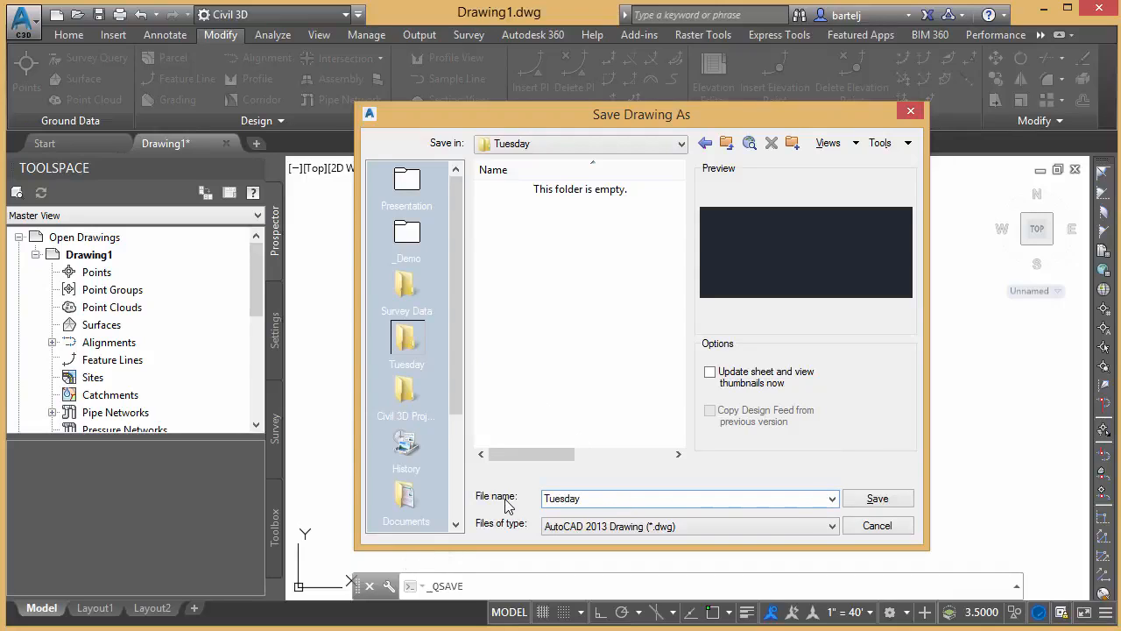
{"action": "type", "text": "LogfileDemo"}
{"action": "left_click", "coordinate": [867, 497]}
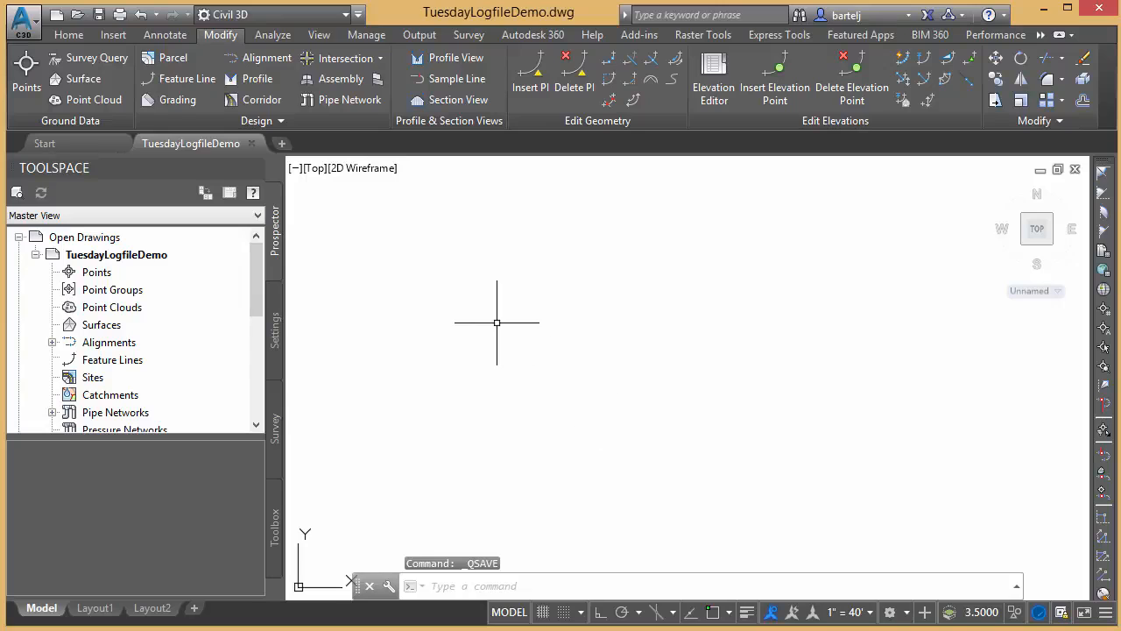
- Start a point import from file and add Survey 01.txt through Survey 04.txt from the Survey Data folder
{"action": "left_click", "coordinate": [111, 34]}
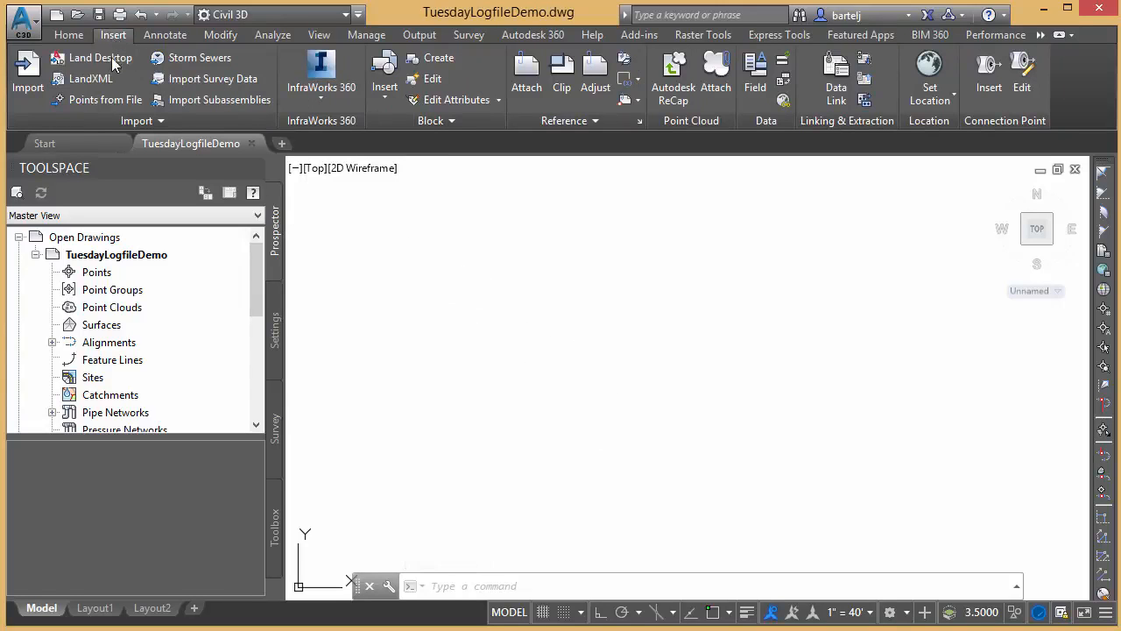
{"action": "left_click", "coordinate": [105, 100]}
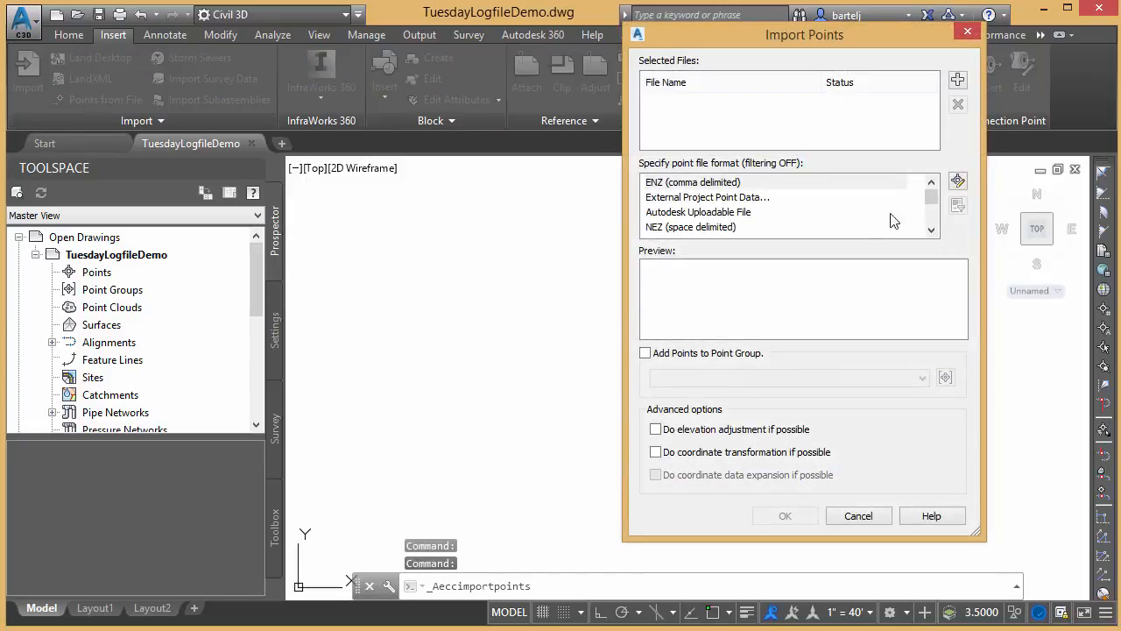
{"action": "left_click", "coordinate": [957, 82]}
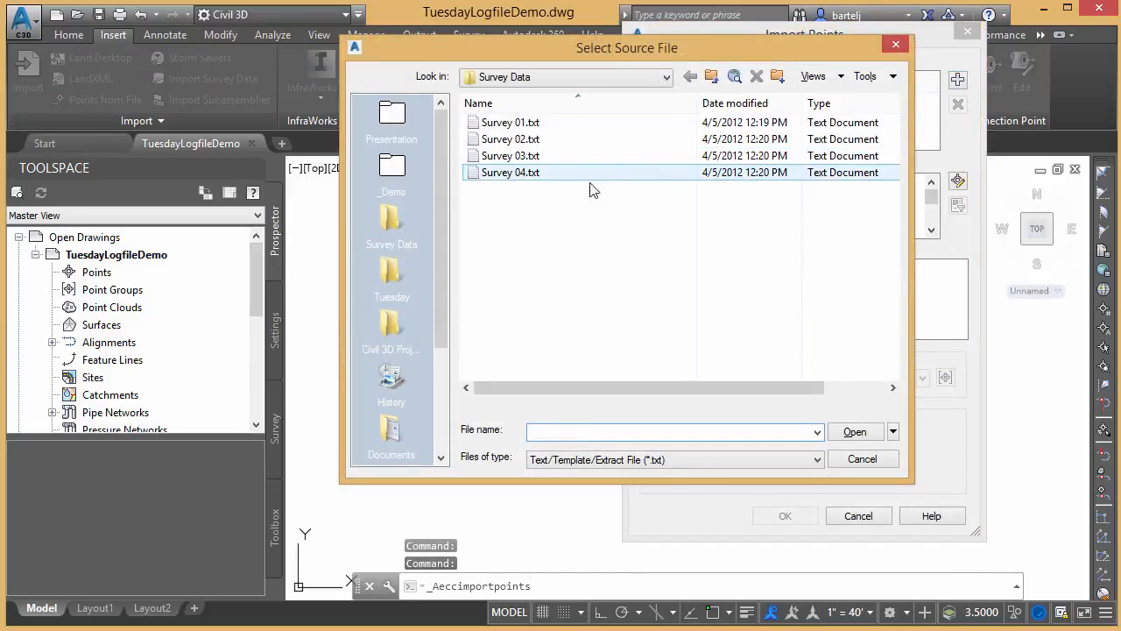
{"action": "left_click", "coordinate": [523, 173]}
{"action": "left_click", "coordinate": [503, 122], "text": "shift"}
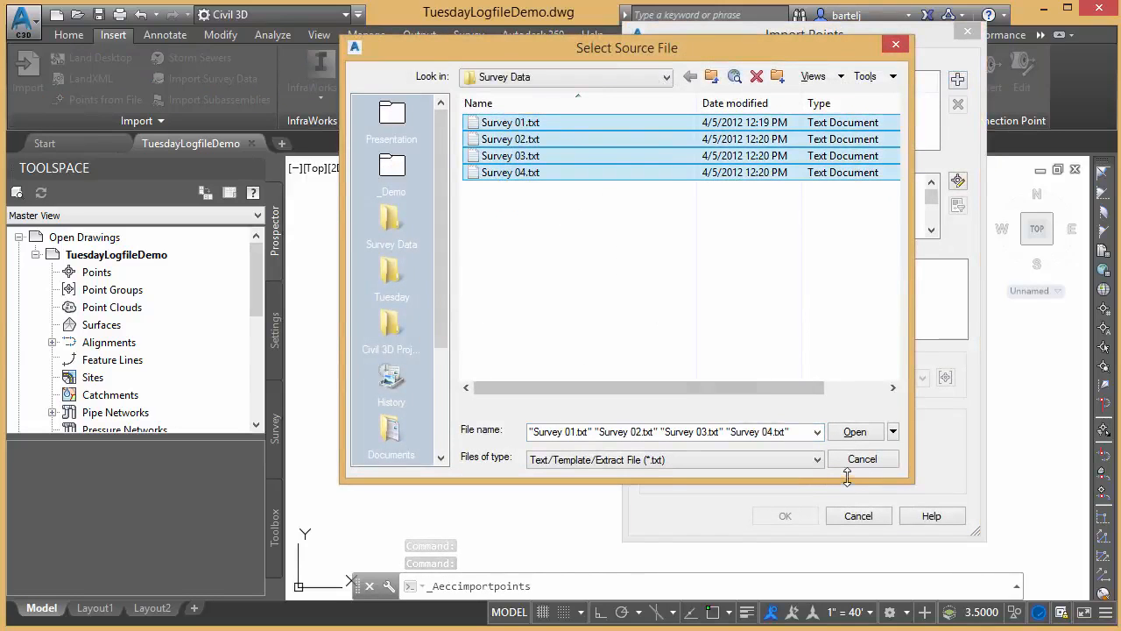
{"action": "left_click", "coordinate": [854, 432]}
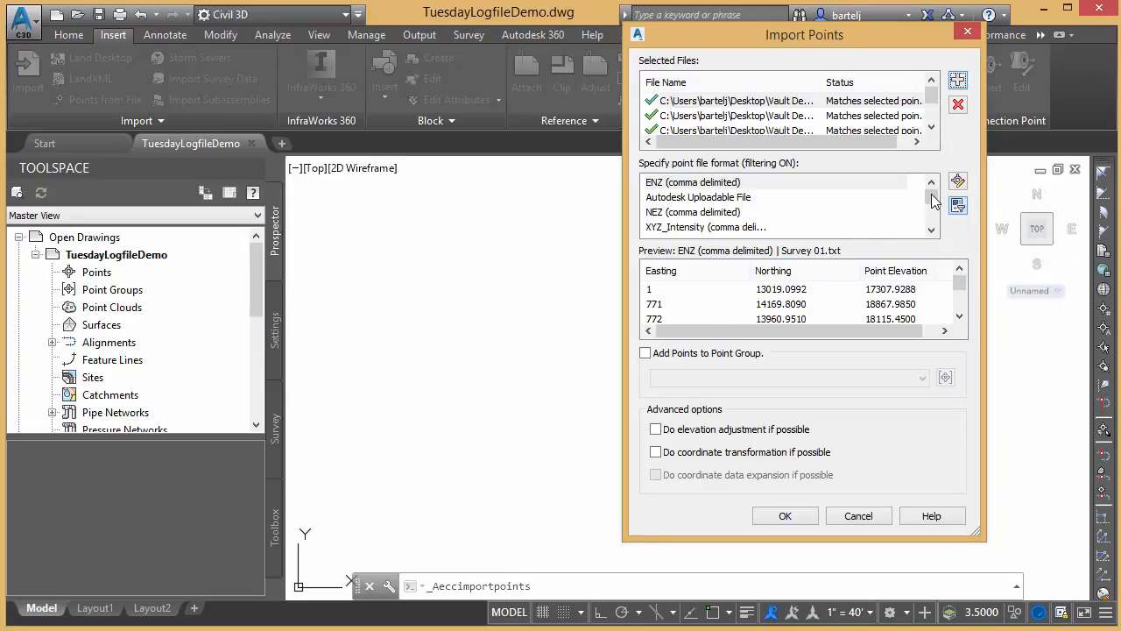
- Import the points with the PNEZD (comma delimited) format into a new point group named Topo
{"action": "left_click_drag", "start_coordinate": [932, 203], "coordinate": [933, 222]}
{"action": "left_click", "coordinate": [742, 227]}
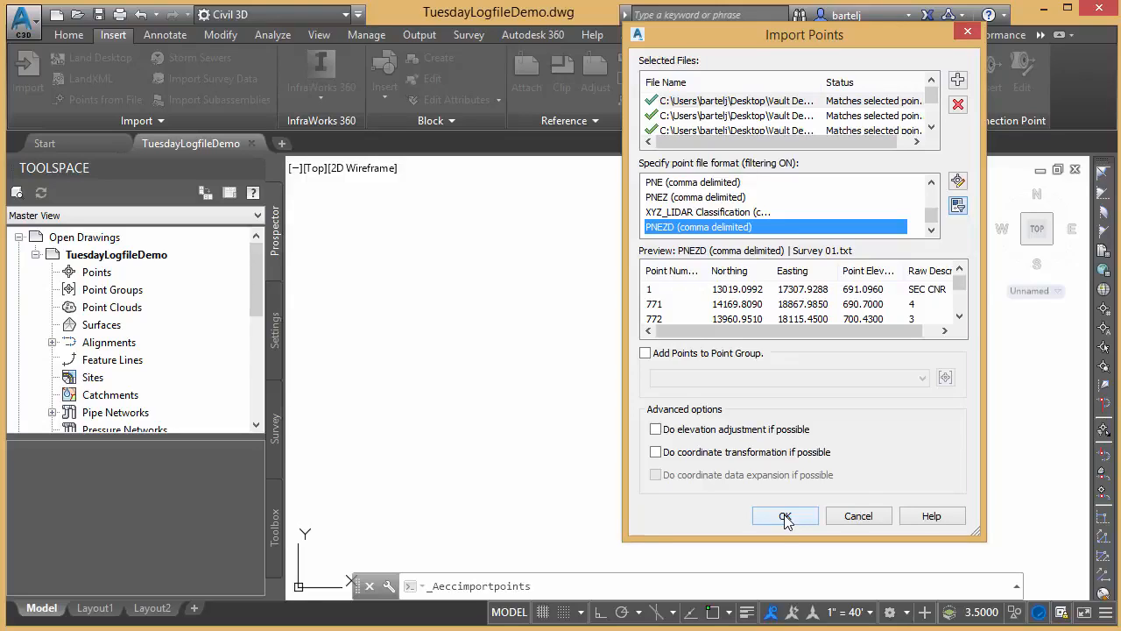
{"action": "left_click", "coordinate": [646, 353]}
{"action": "left_click", "coordinate": [944, 377]}
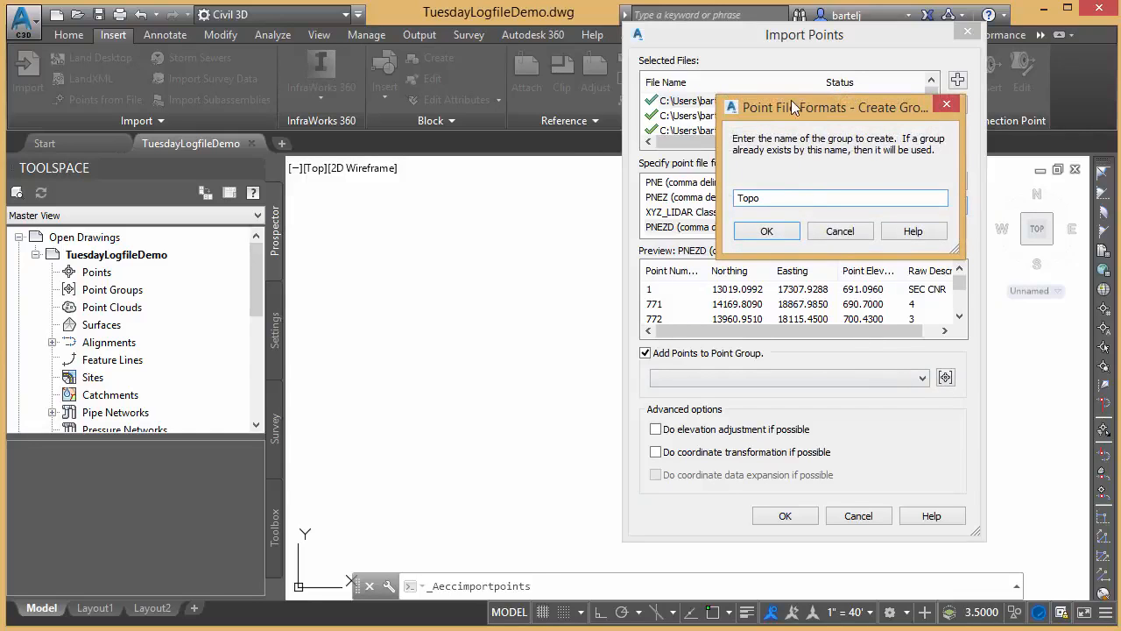
{"action": "type", "text": "Topo"}
{"action": "left_click", "coordinate": [766, 230]}
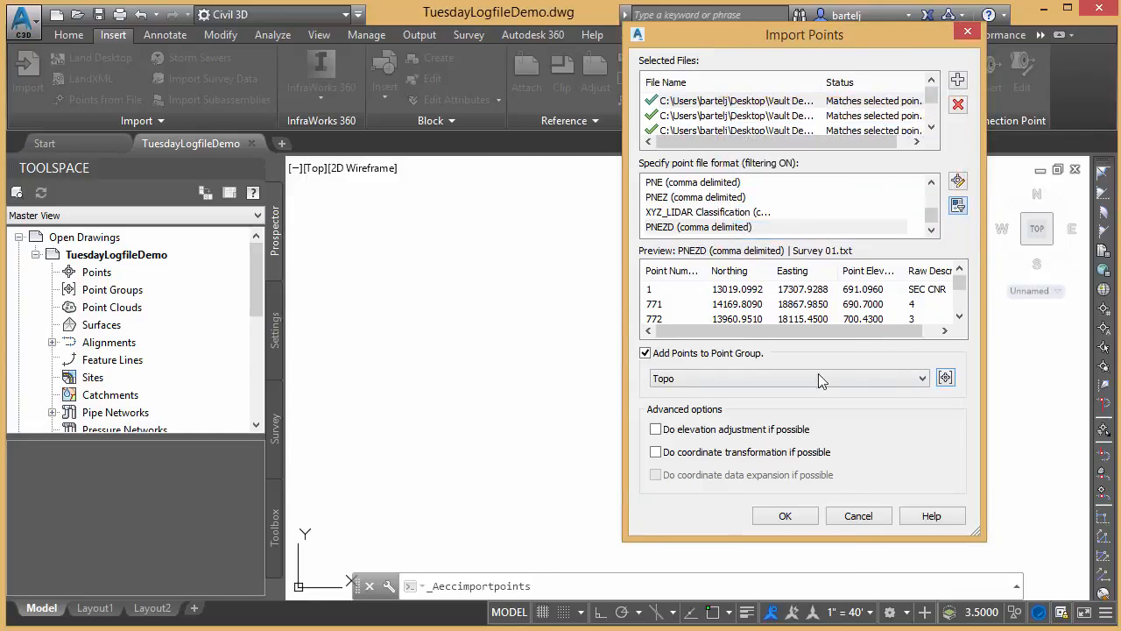
{"action": "left_click", "coordinate": [784, 516]}
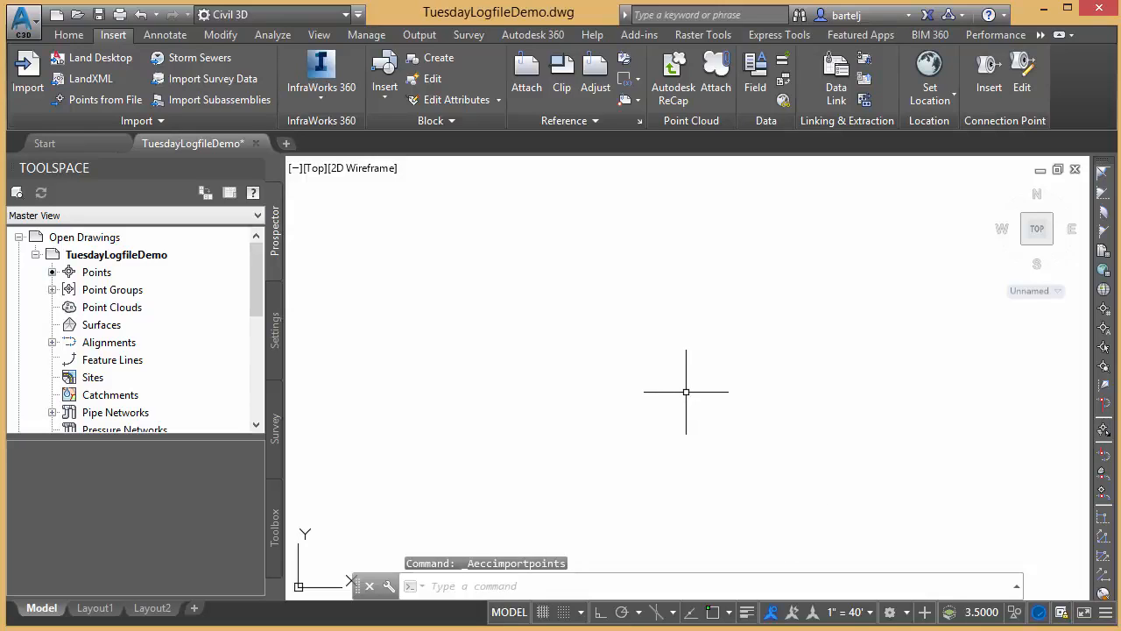
- Zoom to the drawing extents and examine the imported survey points around point 1262 up close
{"action": "type", "text": "z"}
{"action": "key", "text": "Return"}
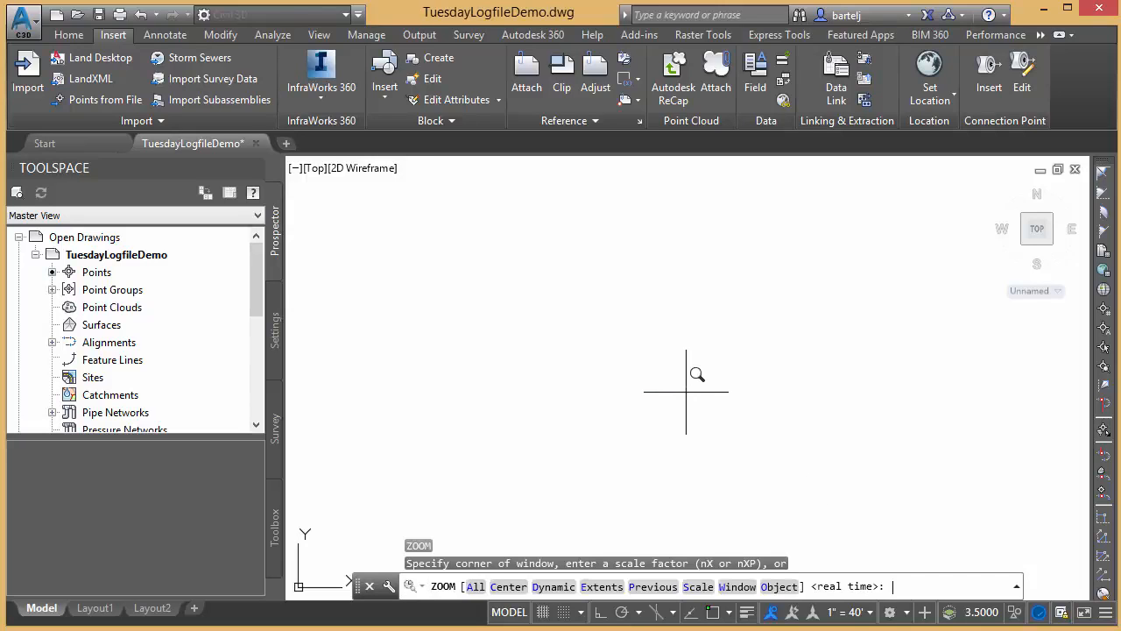
{"action": "type", "text": "e"}
{"action": "key", "text": "Return"}
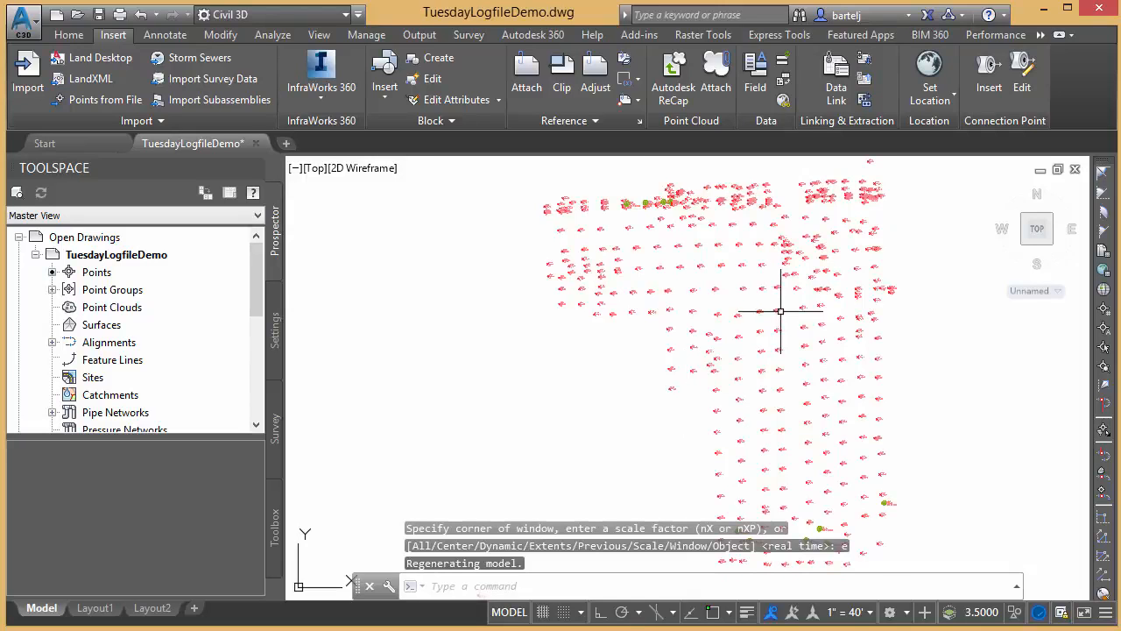
{"action": "scroll", "coordinate": [779, 325], "scroll_direction": "up", "scroll_amount": 3}
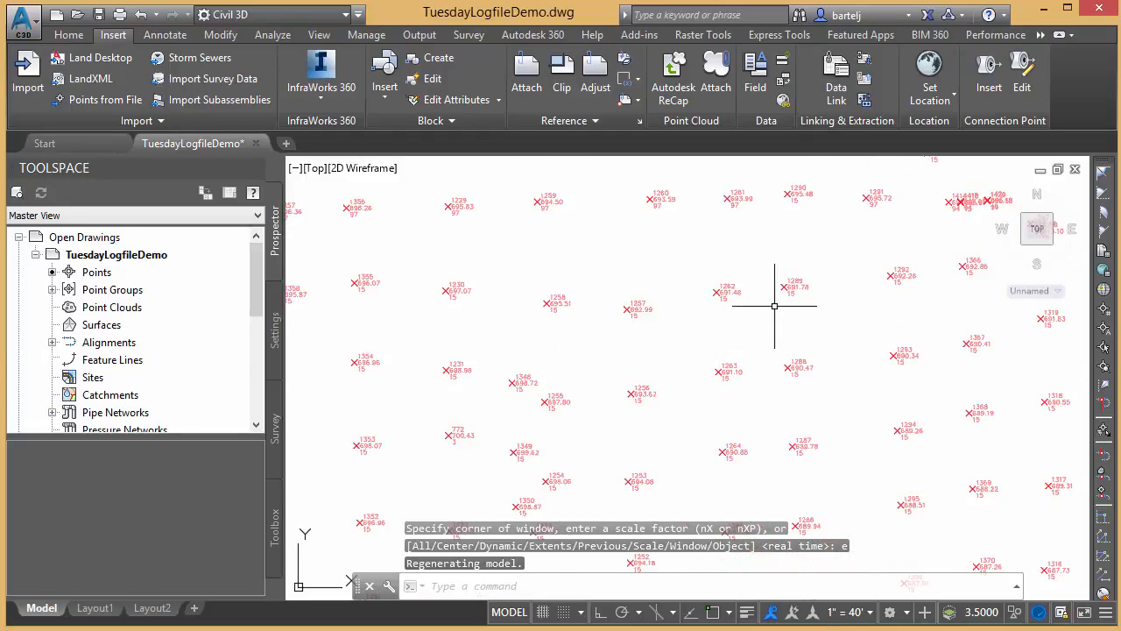
{"action": "scroll", "coordinate": [768, 308], "scroll_direction": "up", "scroll_amount": 5}
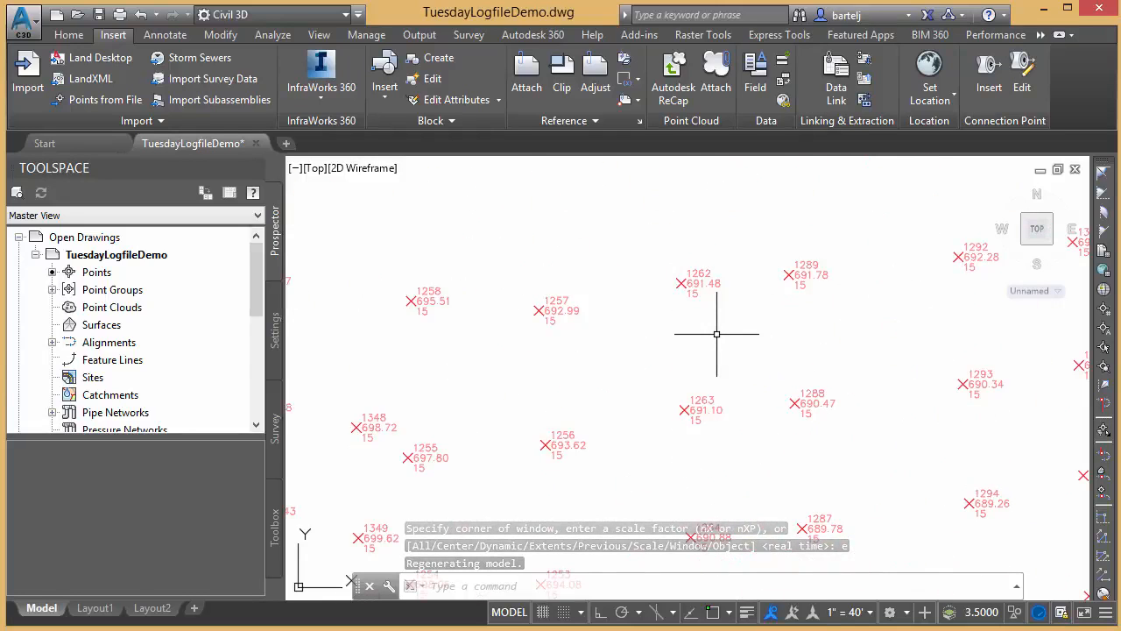
{"action": "mouse_move", "coordinate": [715, 336]}
{"action": "middle_mouse_down"}
{"action": "mouse_move", "coordinate": [769, 313]}
{"action": "mouse_move", "coordinate": [701, 351]}
{"action": "middle_mouse_up"}
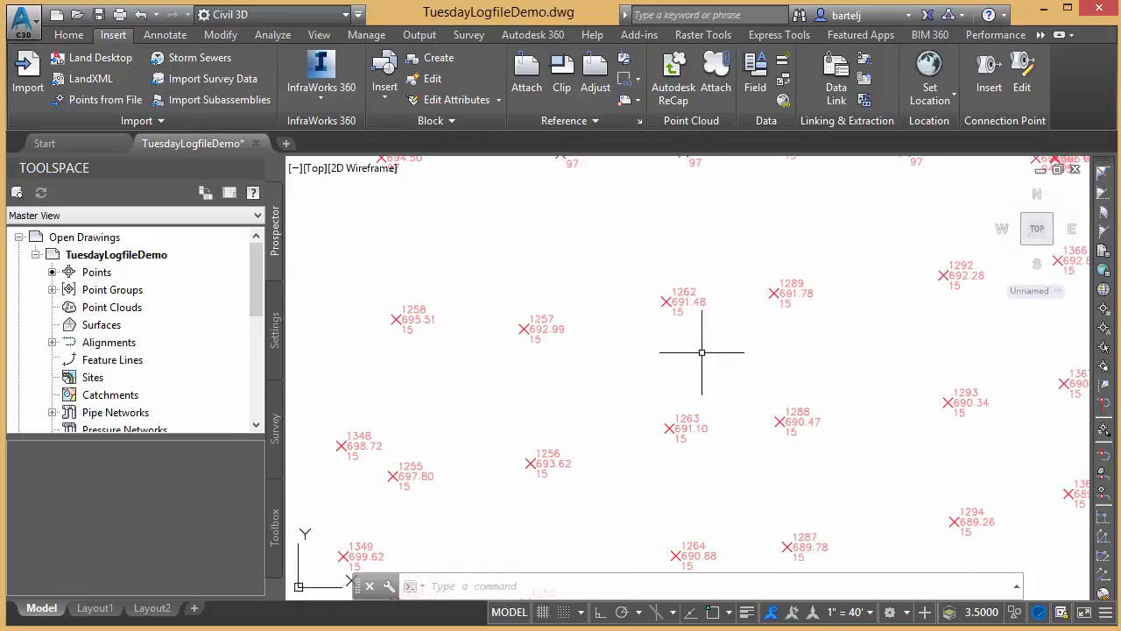
- Draw connected line segments through survey points 1259-1265 with Create Line by Point # Range
{"action": "left_click", "coordinate": [70, 36]}
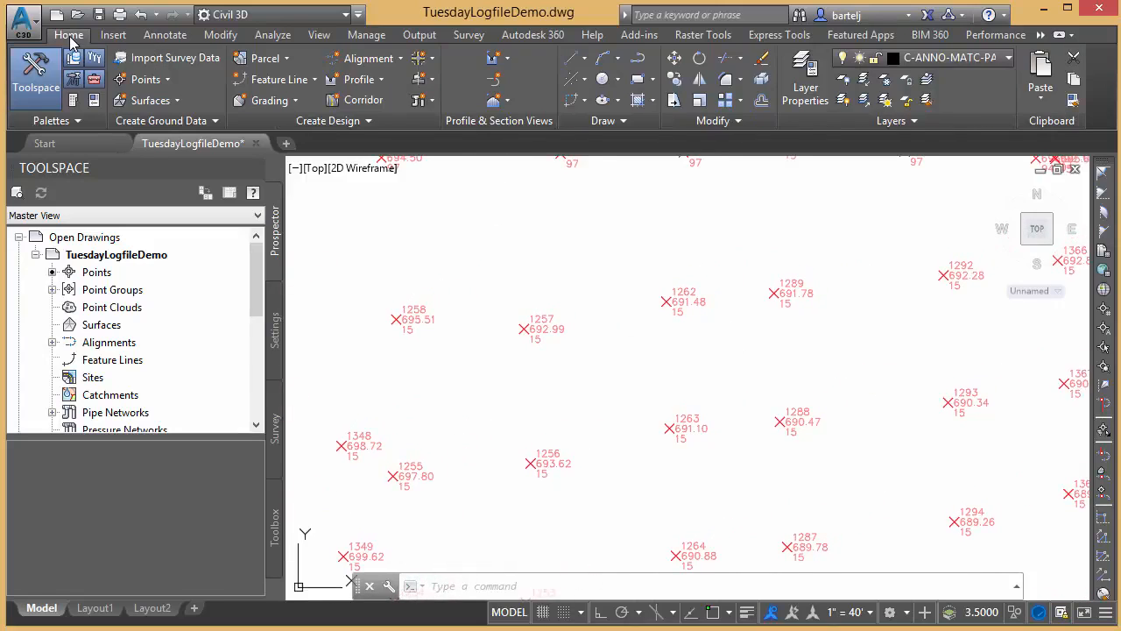
{"action": "left_click", "coordinate": [584, 58]}
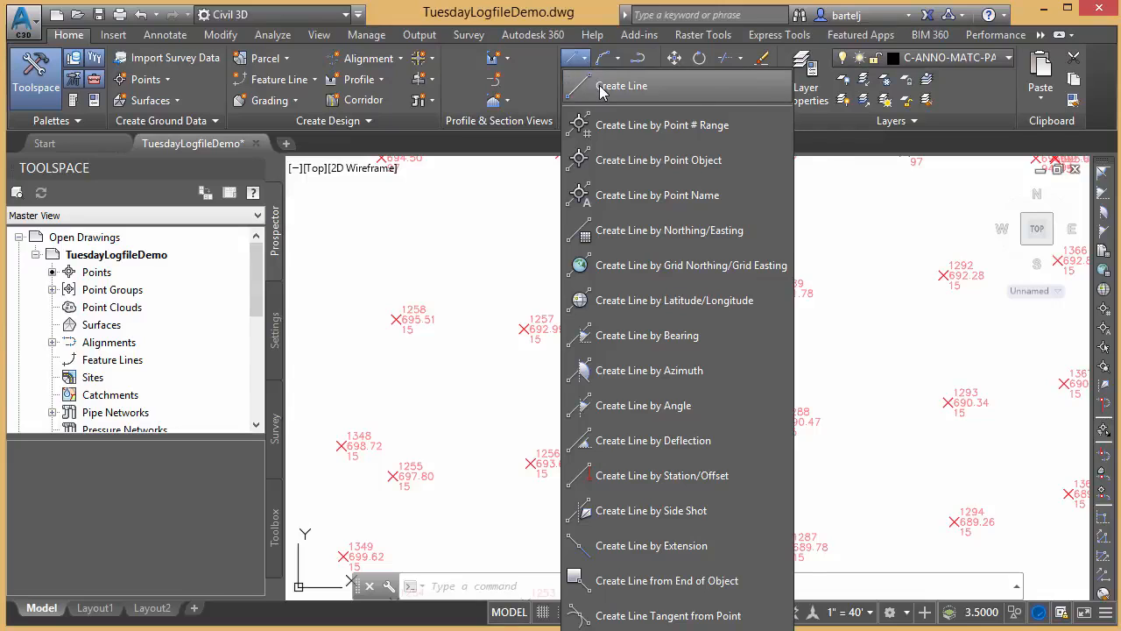
{"action": "left_click", "coordinate": [603, 86]}
{"action": "left_click", "coordinate": [585, 63]}
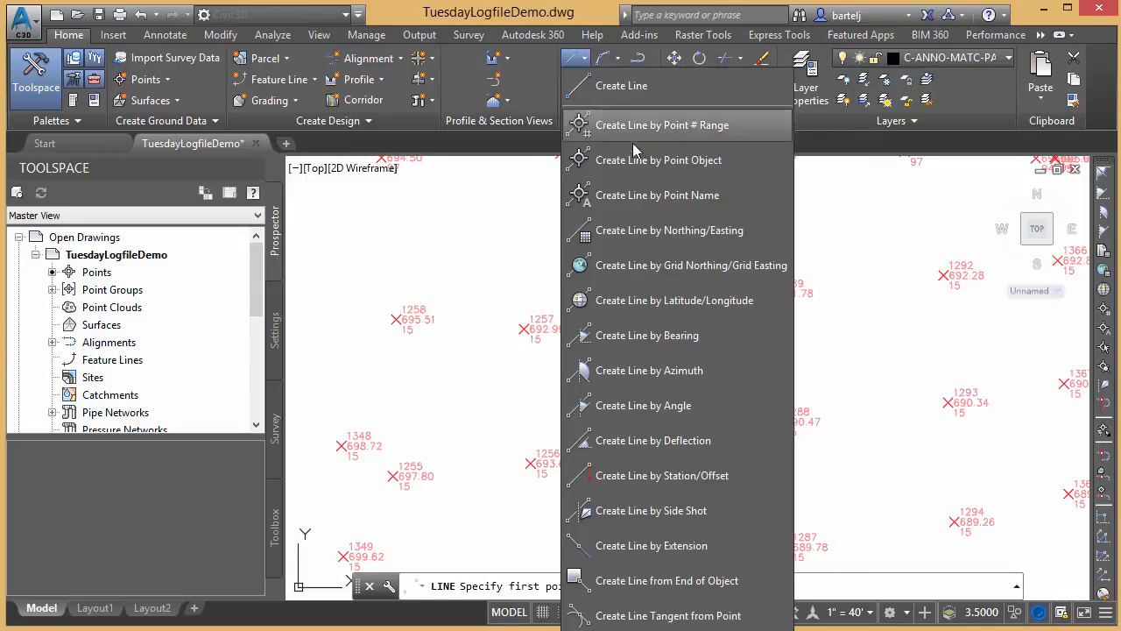
{"action": "left_click", "coordinate": [640, 146]}
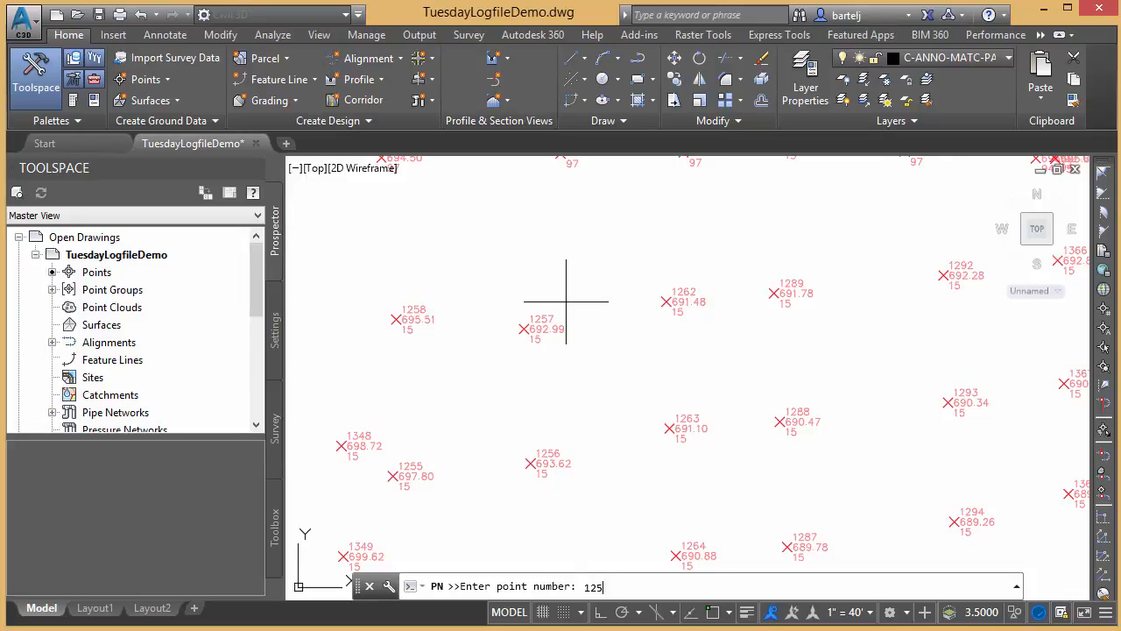
{"action": "type", "text": "1259-1265"}
{"action": "key", "text": "Return"}
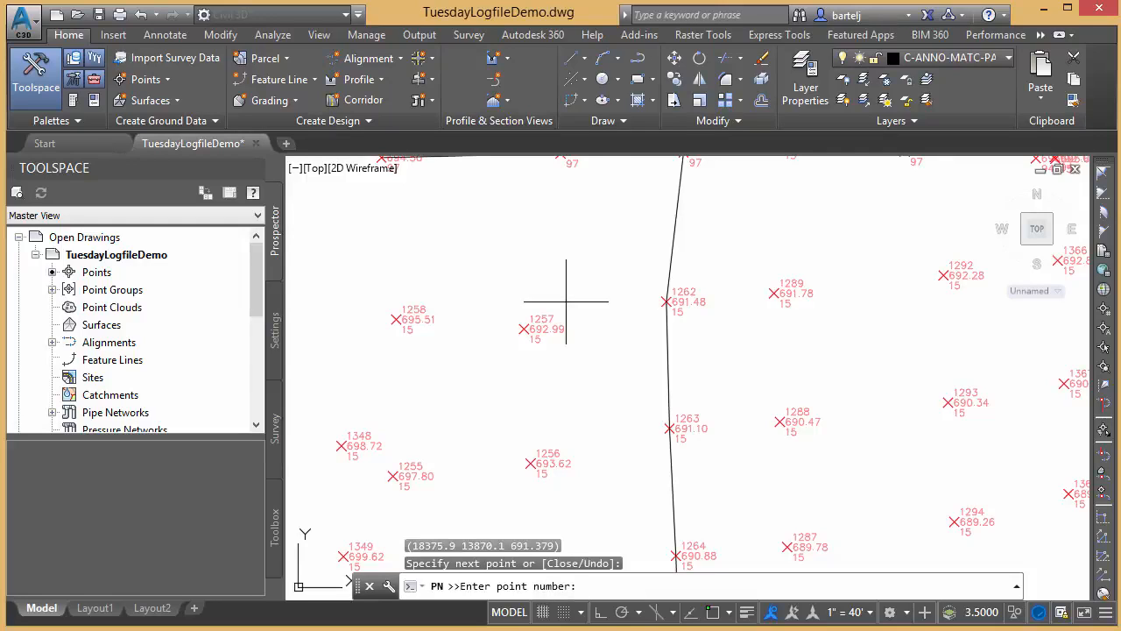
- End the point number entry and close the line chain from point 1265 back to its start at point 1259
{"action": "scroll", "coordinate": [613, 294], "scroll_direction": "down", "scroll_amount": 4}
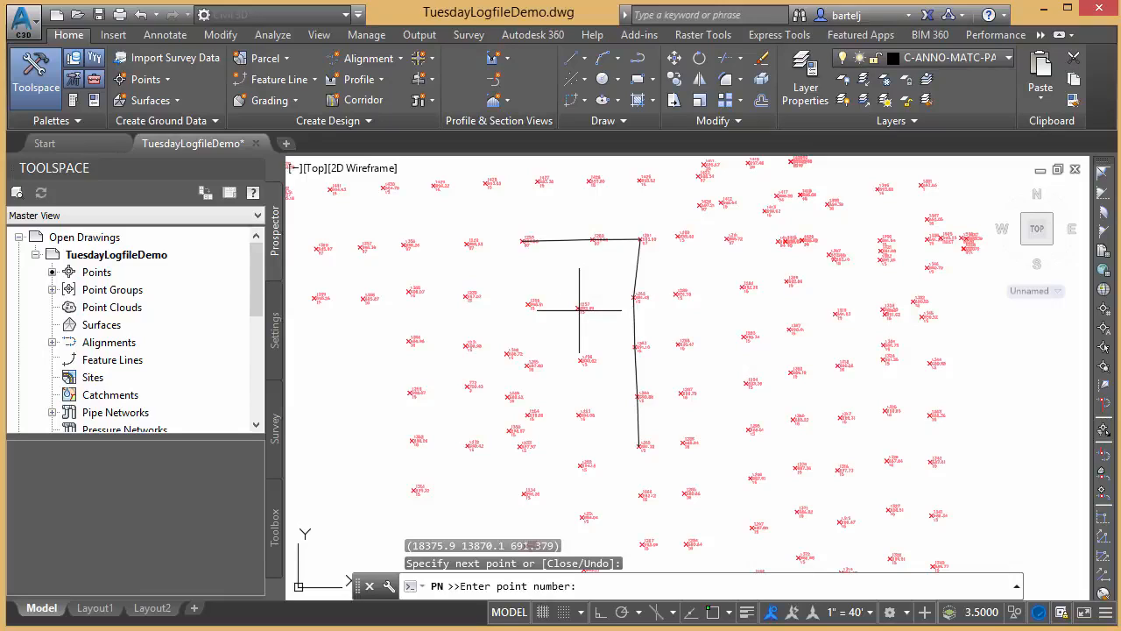
{"action": "key", "text": "Return"}
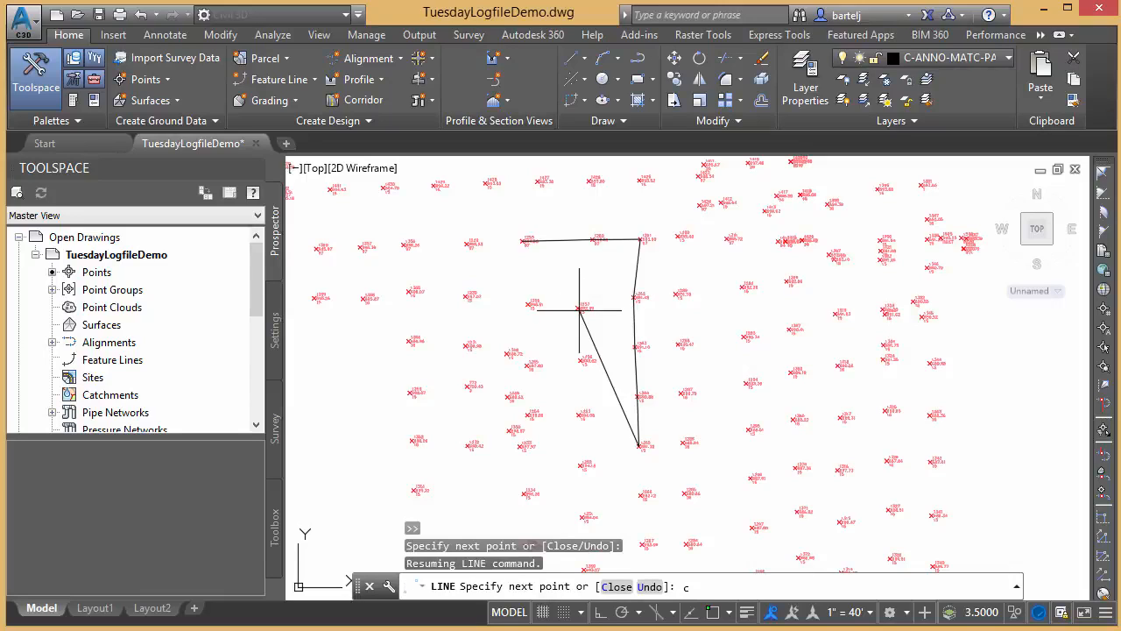
{"action": "type", "text": "c"}
{"action": "key", "text": "Return"}
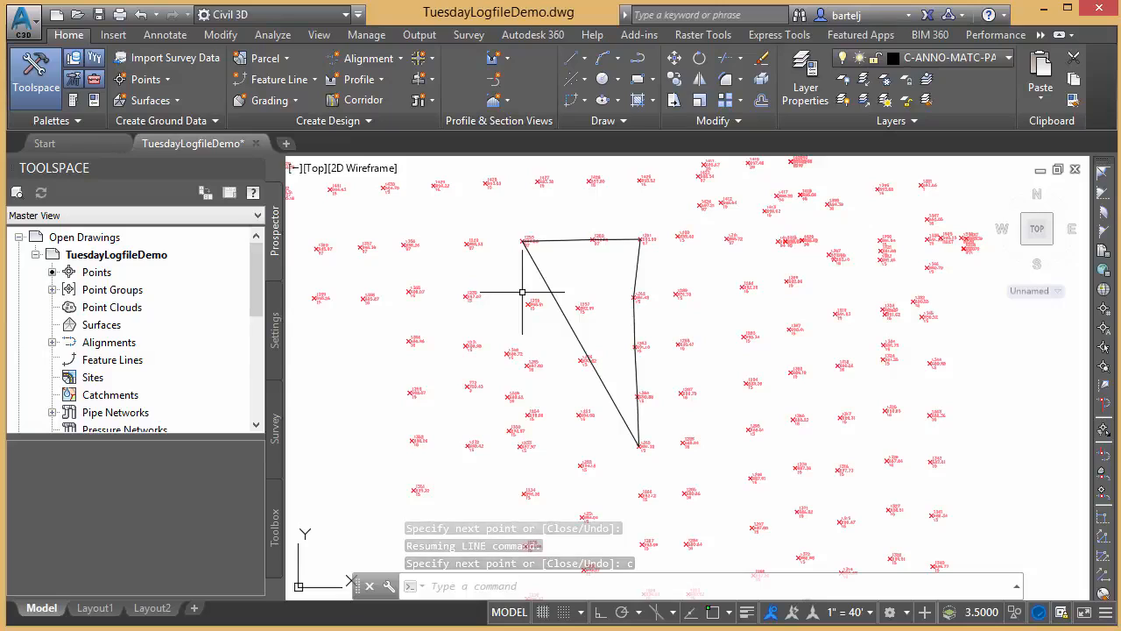
- Move the diagonal closing segment southwest, away from the rest of the line chain
{"action": "type", "text": "m"}
{"action": "key", "text": "Return"}
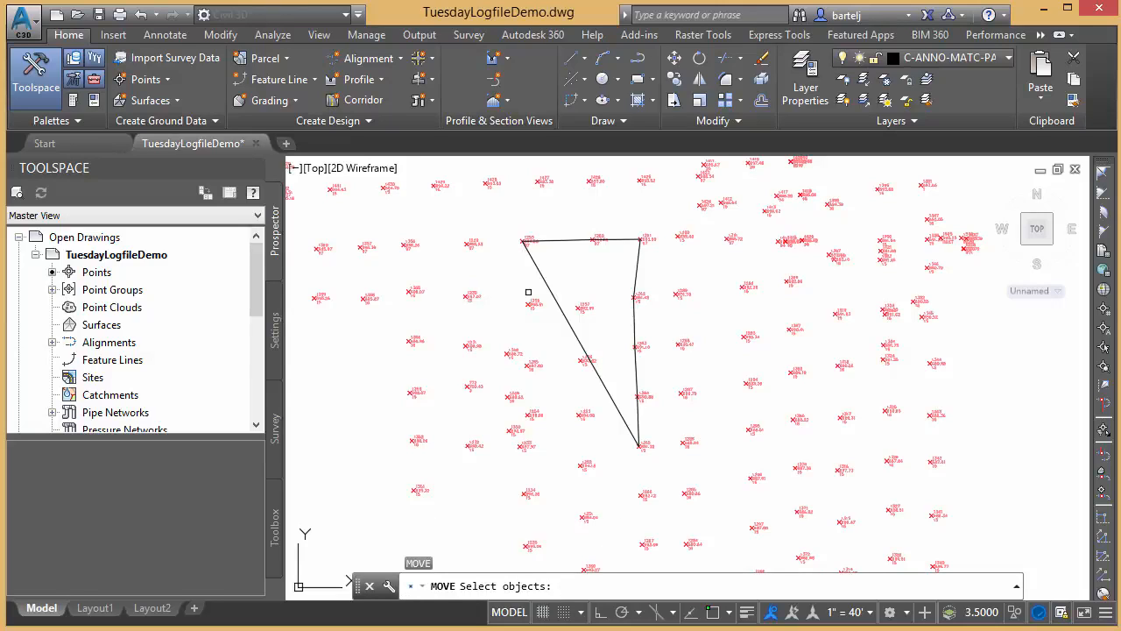
{"action": "left_click", "coordinate": [547, 286]}
{"action": "key", "text": "Return"}
{"action": "left_click", "coordinate": [591, 263]}
{"action": "left_click", "coordinate": [405, 334]}
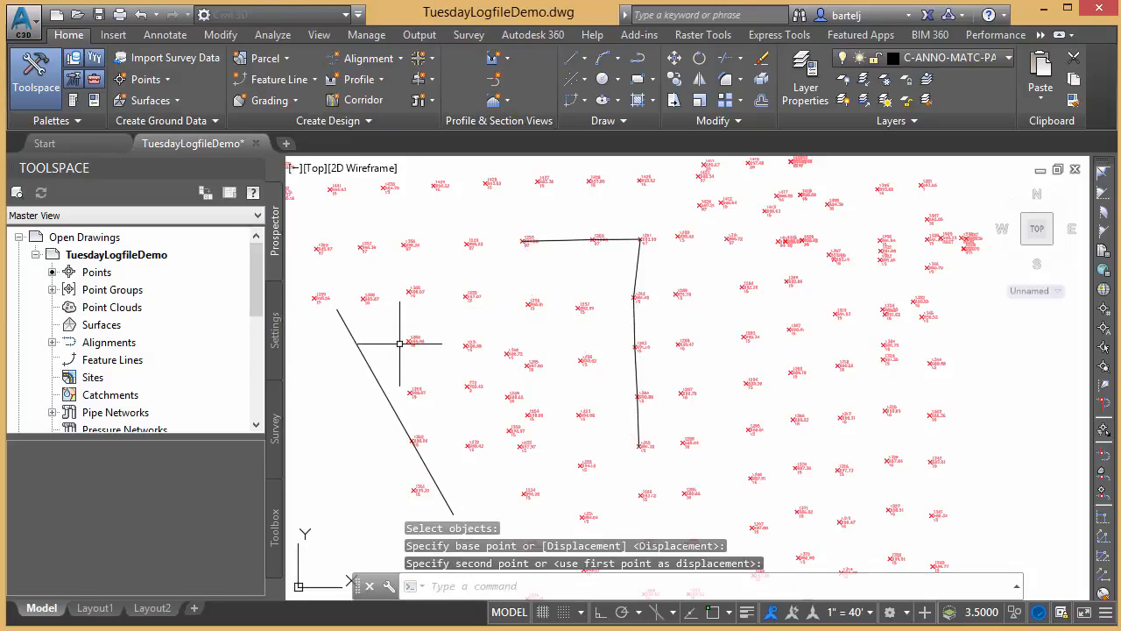
- Erase the diagonal segment that was moved away from the line chain
{"action": "type", "text": "e"}
{"action": "key", "text": "Return"}
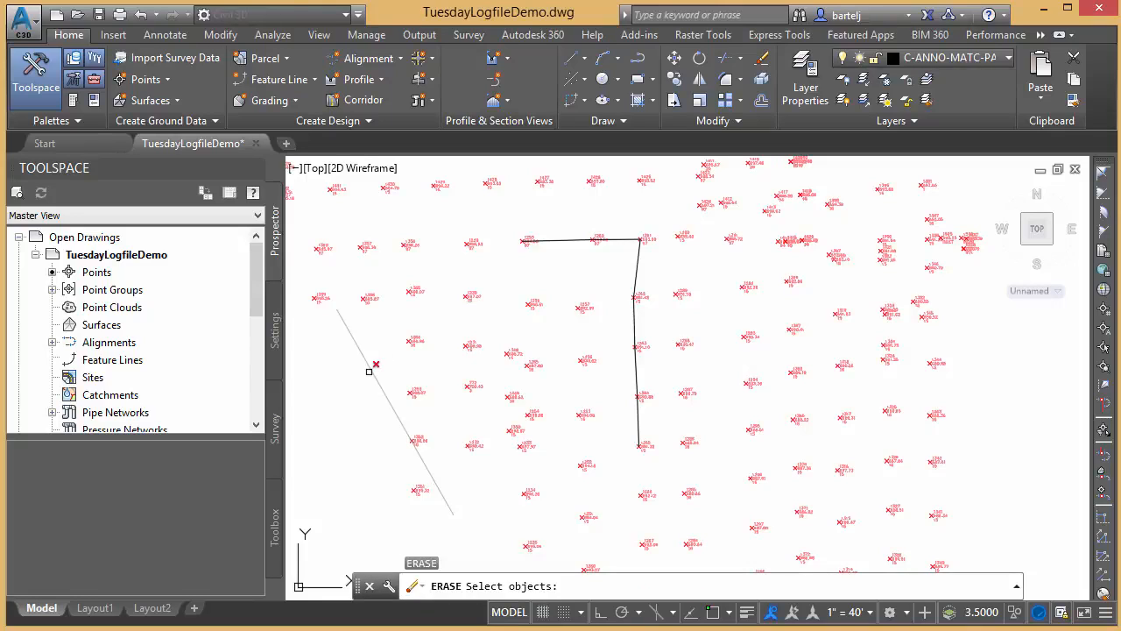
{"action": "left_click", "coordinate": [370, 368]}
{"action": "key", "text": "Return"}
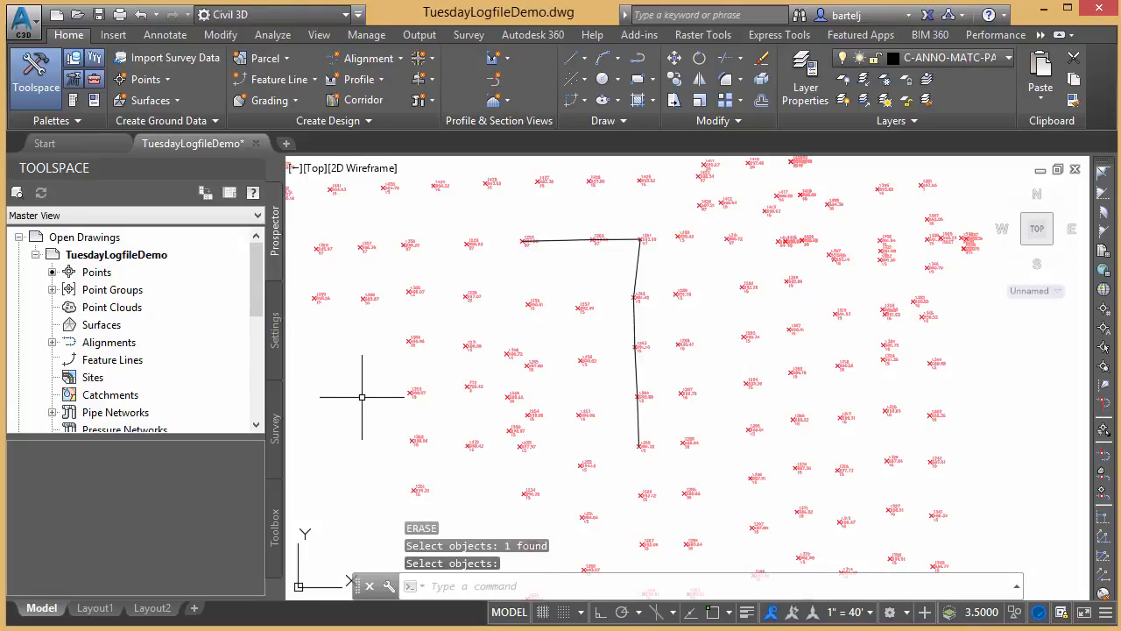
- Run AUDIT on the drawing with fixing of detected errors set to Yes
{"action": "type", "text": "AUdit"}
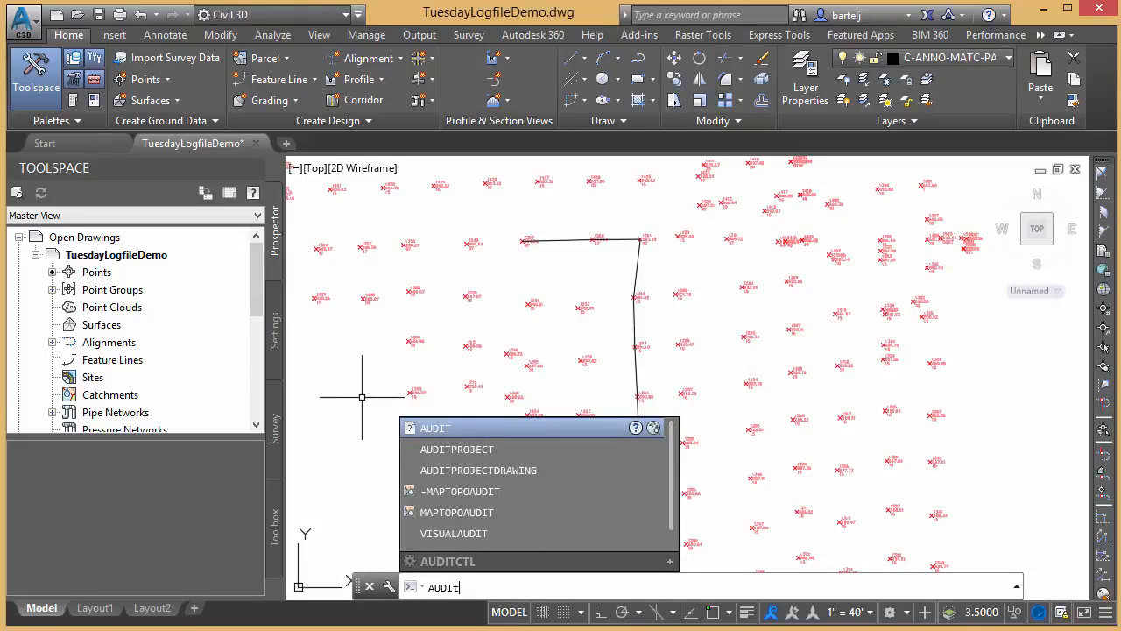
{"action": "key", "text": "Return"}
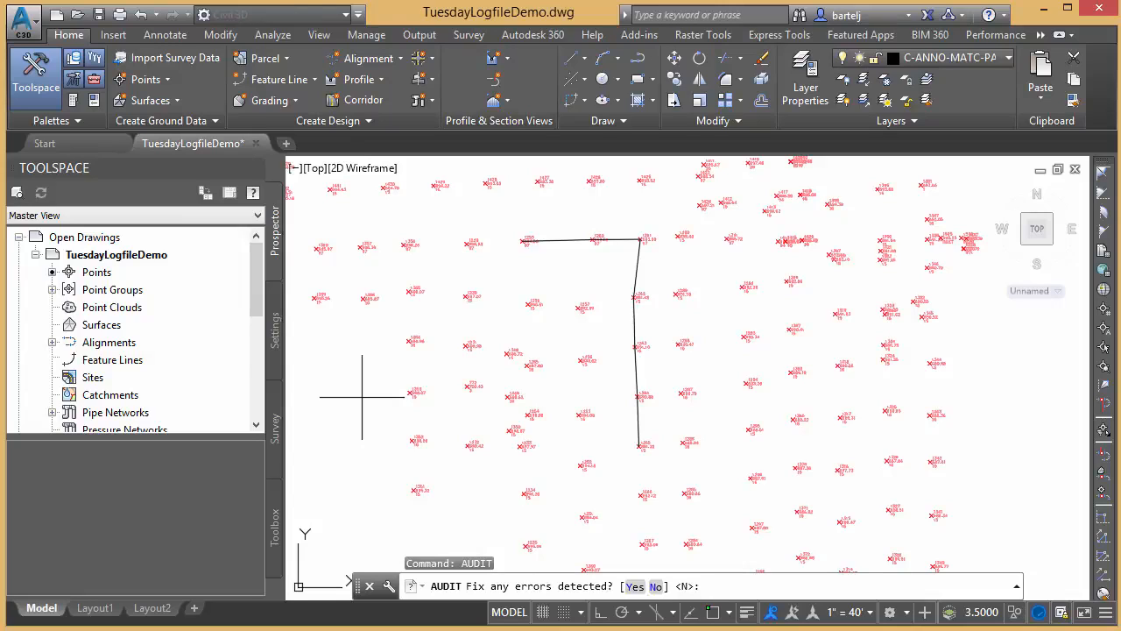
{"action": "type", "text": "y"}
{"action": "key", "text": "Return"}
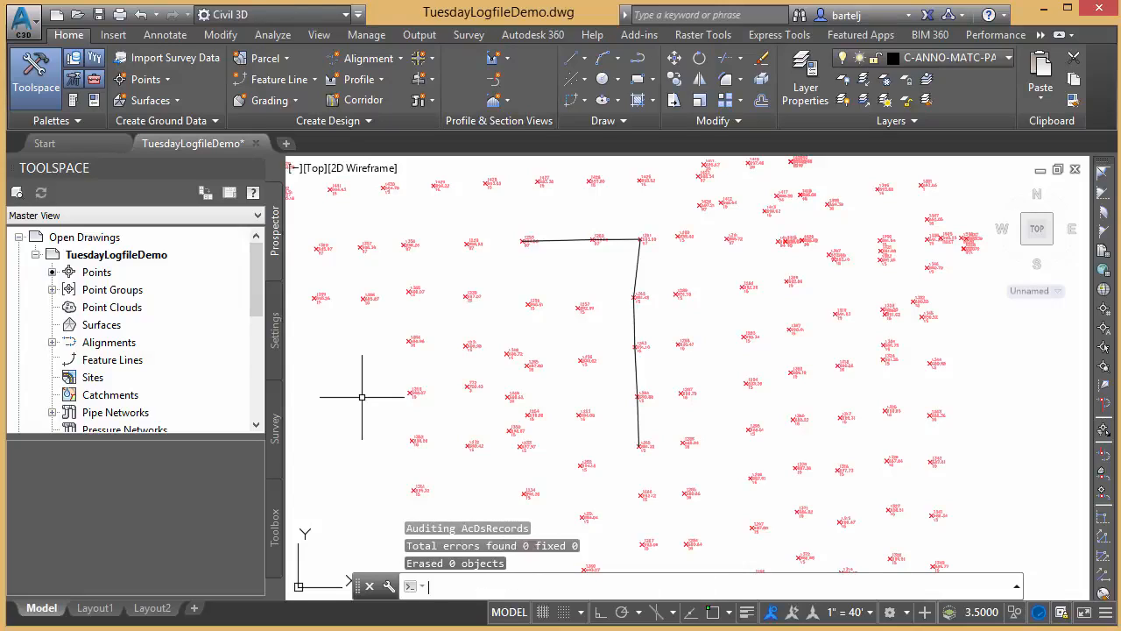
- Purge all unused items from the drawing, including nested items and orphaned data, and save the drawing
{"action": "type", "text": "pR"}
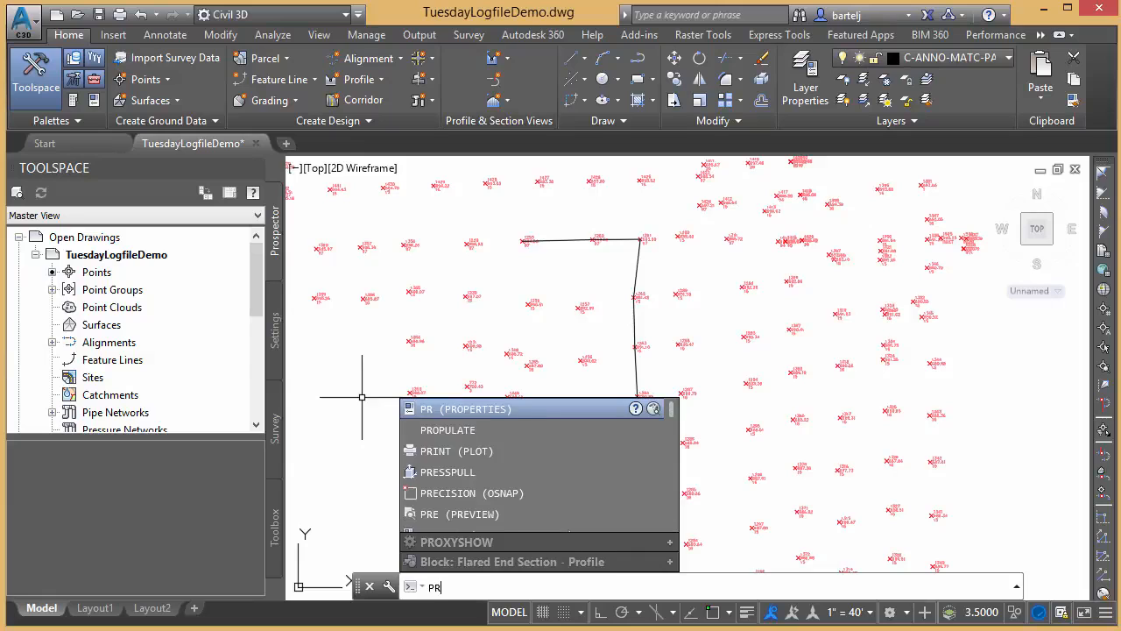
{"action": "key", "text": "BackSpace"}
{"action": "type", "text": "URGE"}
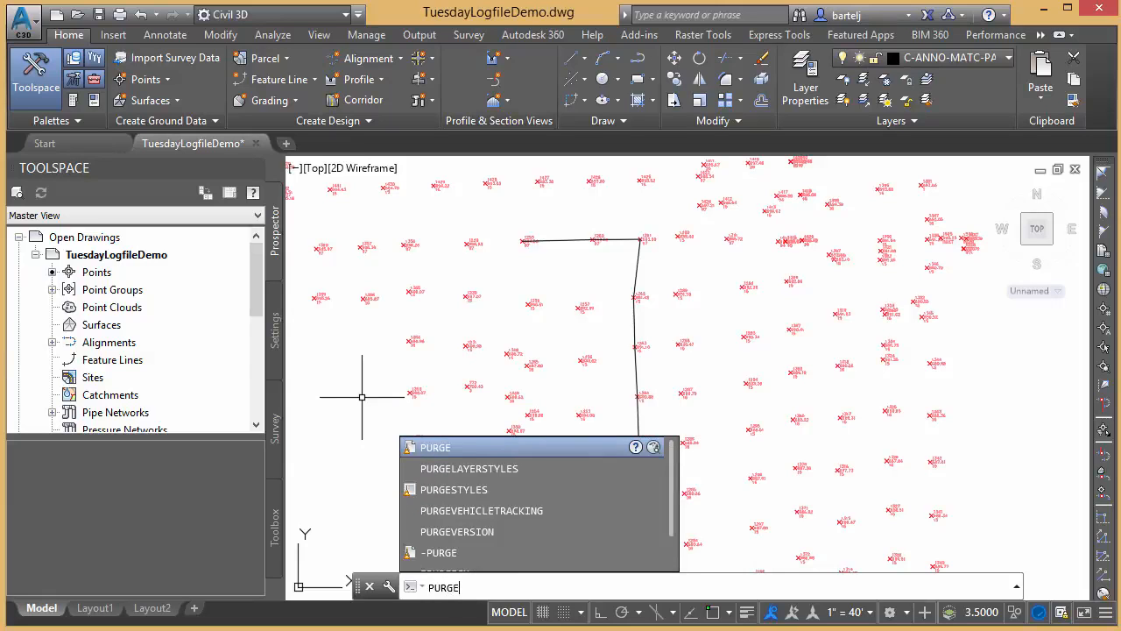
{"action": "key", "text": "Return"}
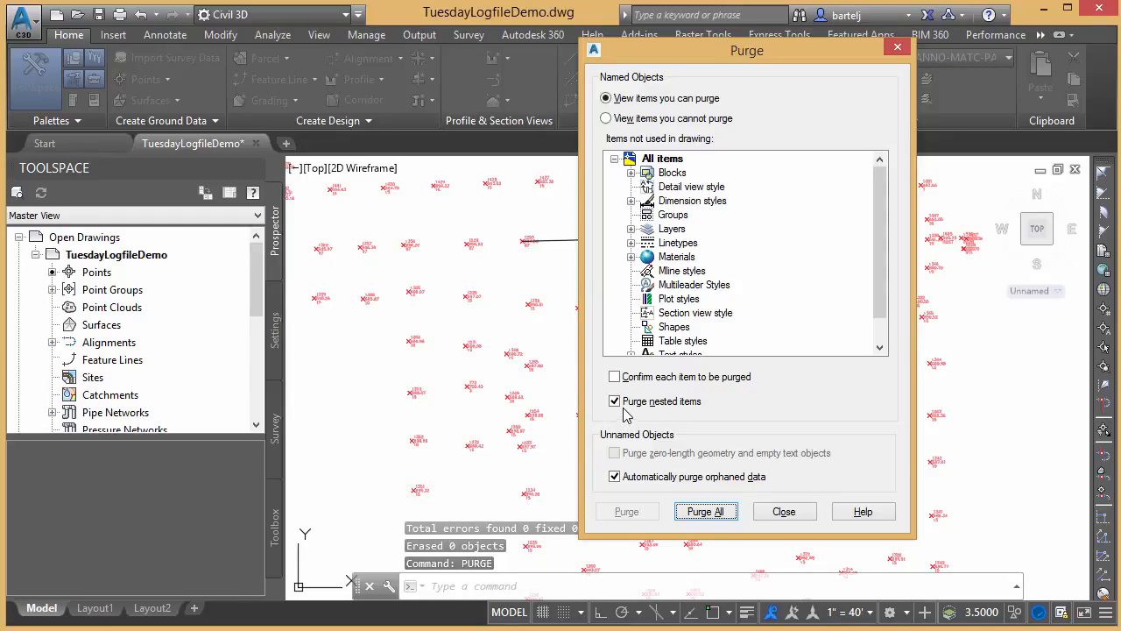
{"action": "left_click", "coordinate": [706, 512]}
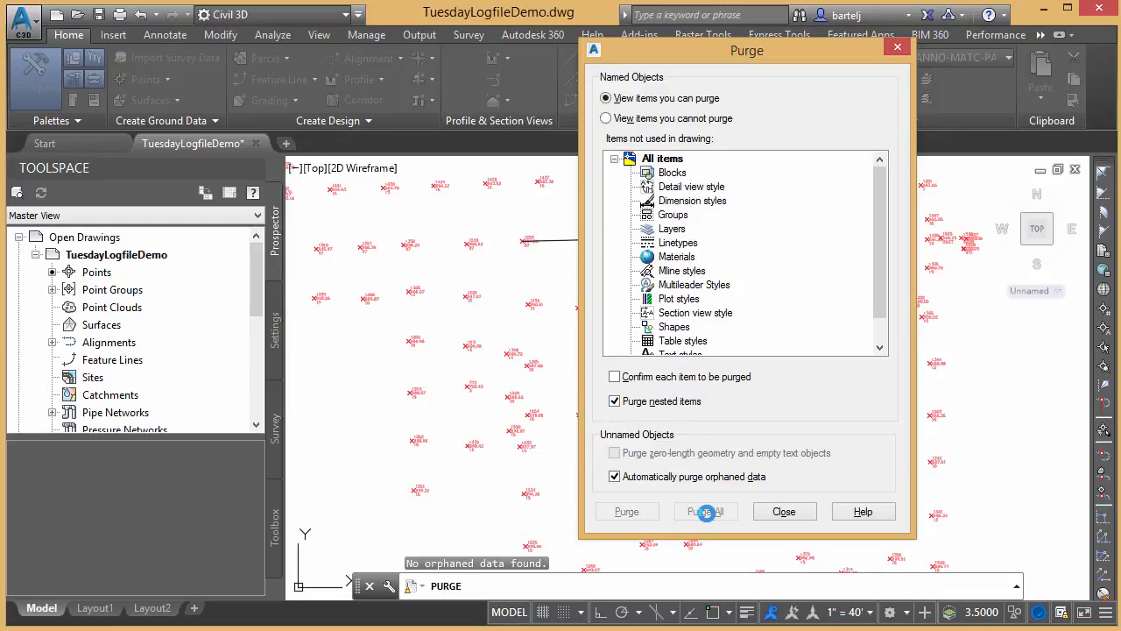
{"action": "left_click", "coordinate": [784, 511]}
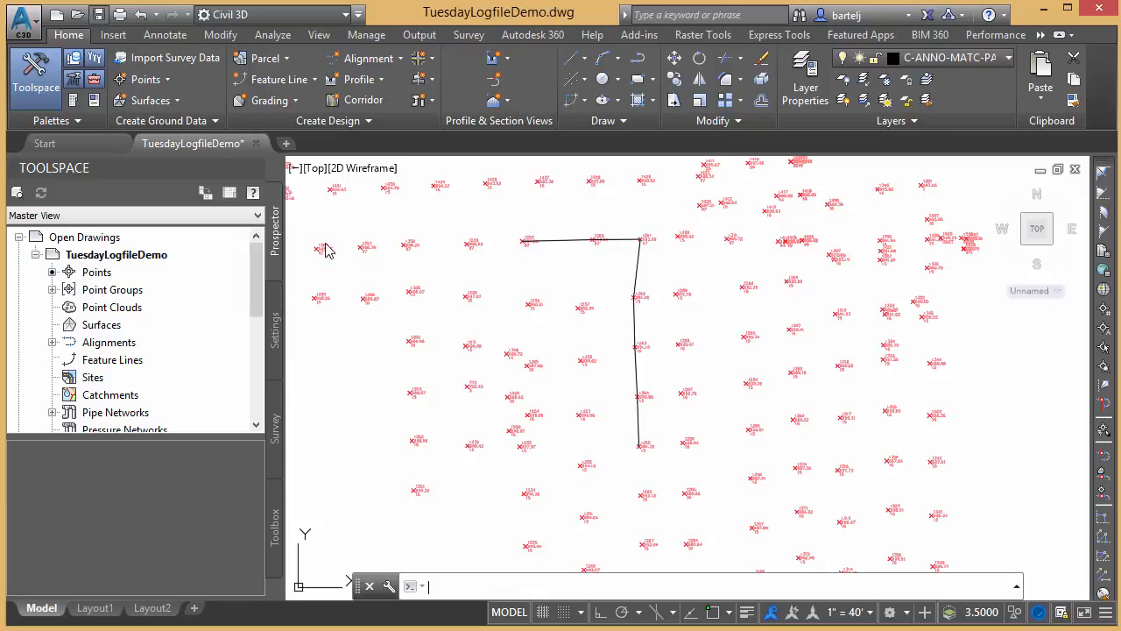
{"action": "key", "text": "ctrl+s"}
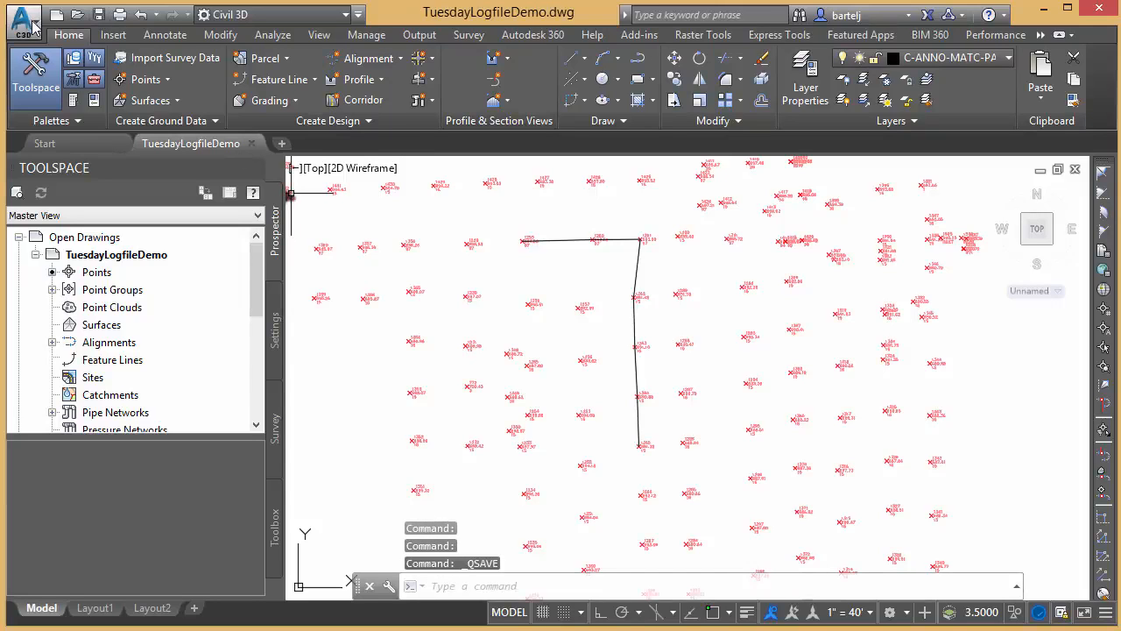
- Review the expanded command history from the point import through the line, move, erase, audit, purge and save commands, and close it
{"action": "left_click", "coordinate": [26, 22]}
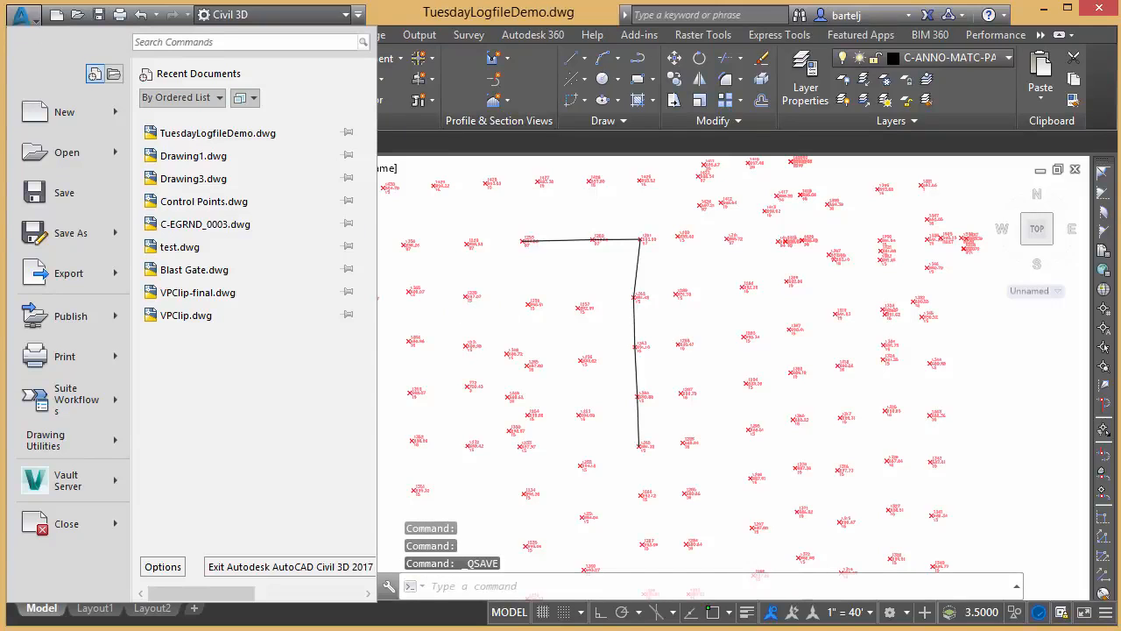
{"action": "left_click", "coordinate": [512, 277]}
{"action": "left_click", "coordinate": [1016, 585]}
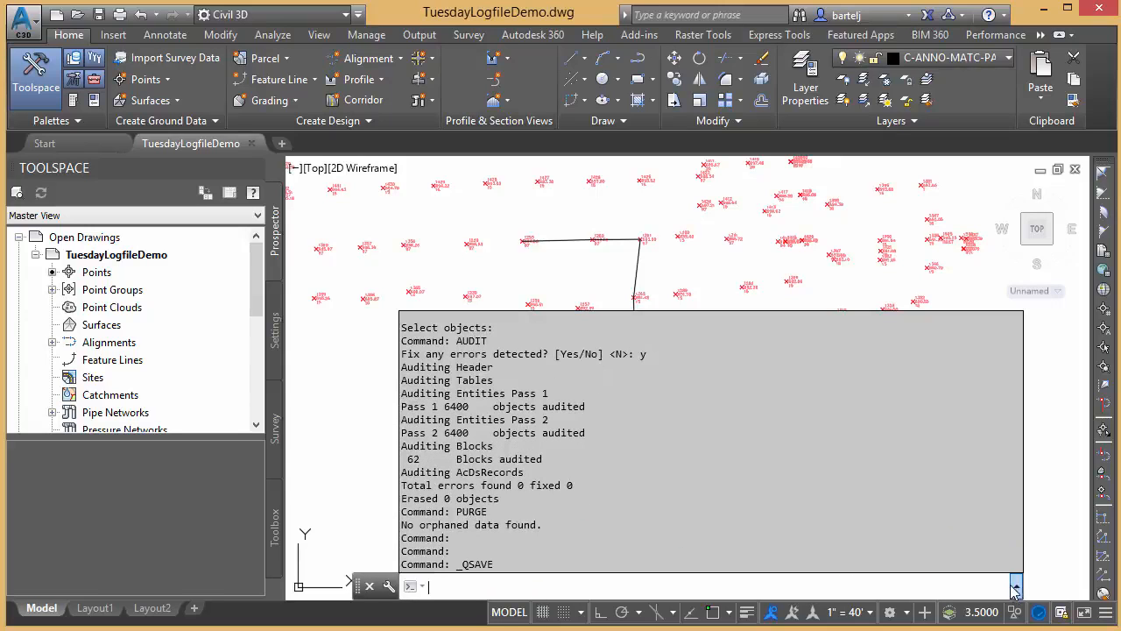
{"action": "scroll", "coordinate": [615, 462], "scroll_direction": "up", "scroll_amount": 6}
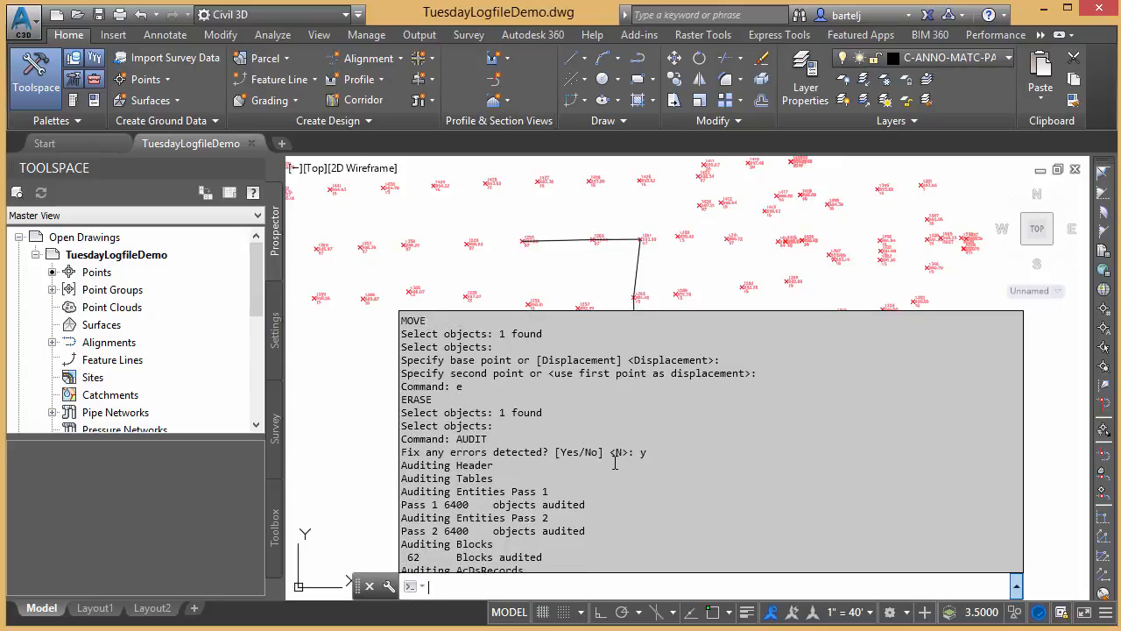
{"action": "scroll", "coordinate": [615, 462], "scroll_direction": "up", "scroll_amount": 5}
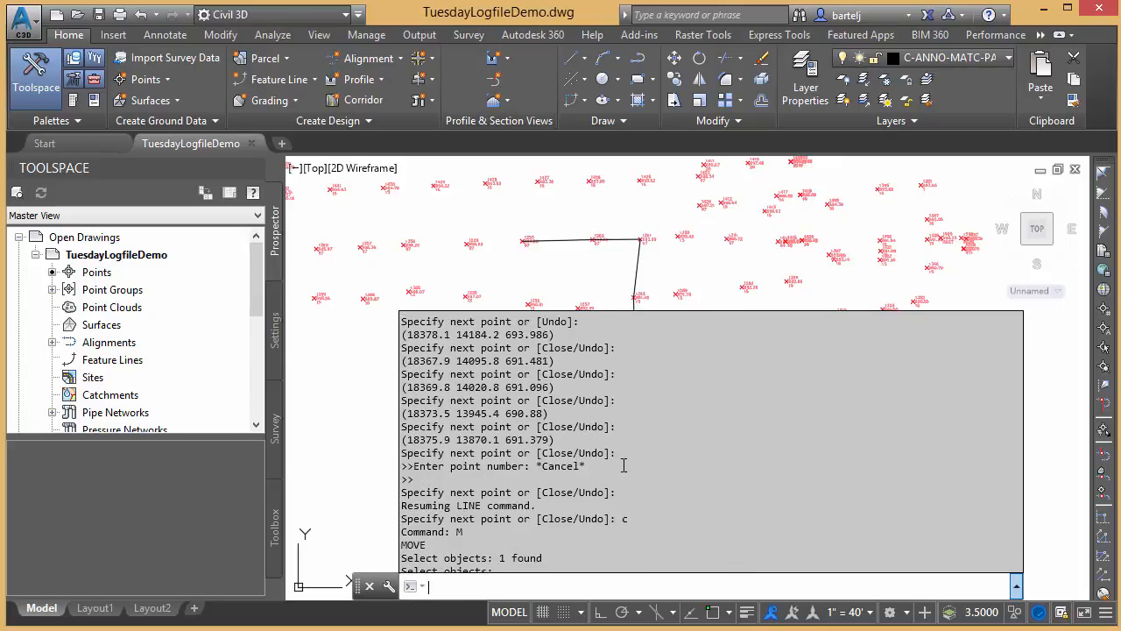
{"action": "scroll", "coordinate": [682, 470], "scroll_direction": "up", "scroll_amount": 2}
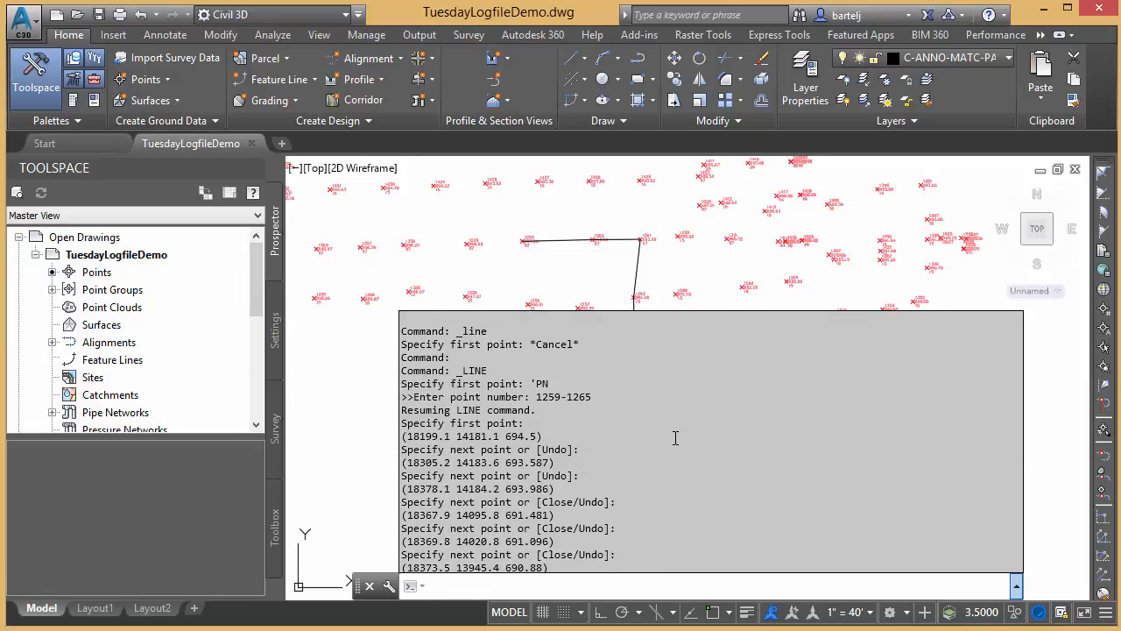
{"action": "scroll", "coordinate": [675, 438], "scroll_direction": "up", "scroll_amount": 4}
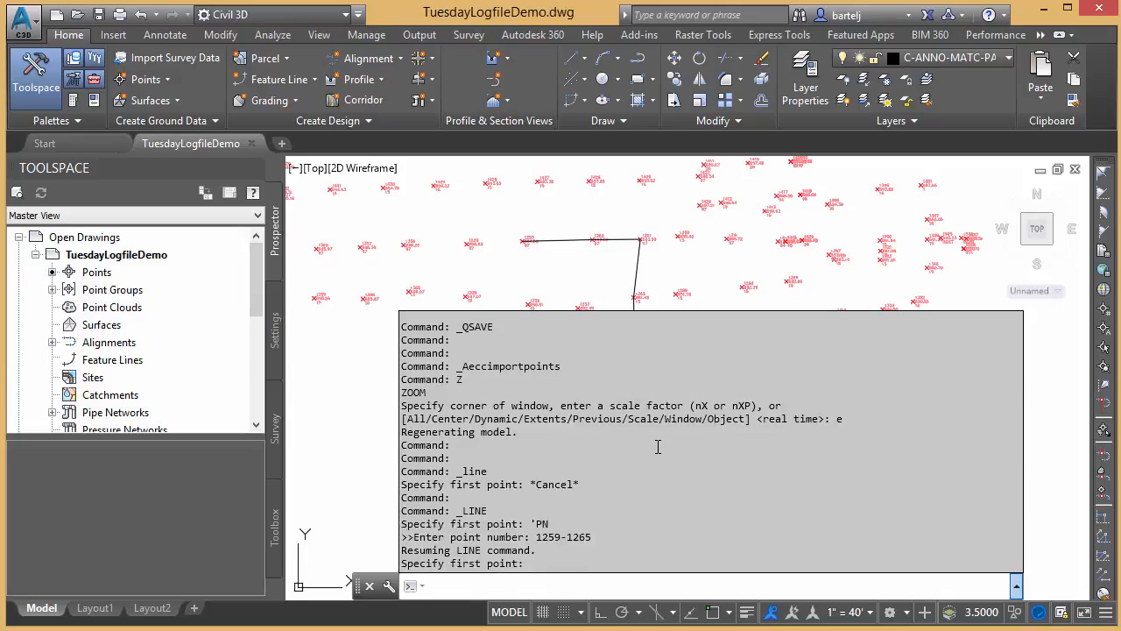
{"action": "scroll", "coordinate": [658, 446], "scroll_direction": "down", "scroll_amount": 4}
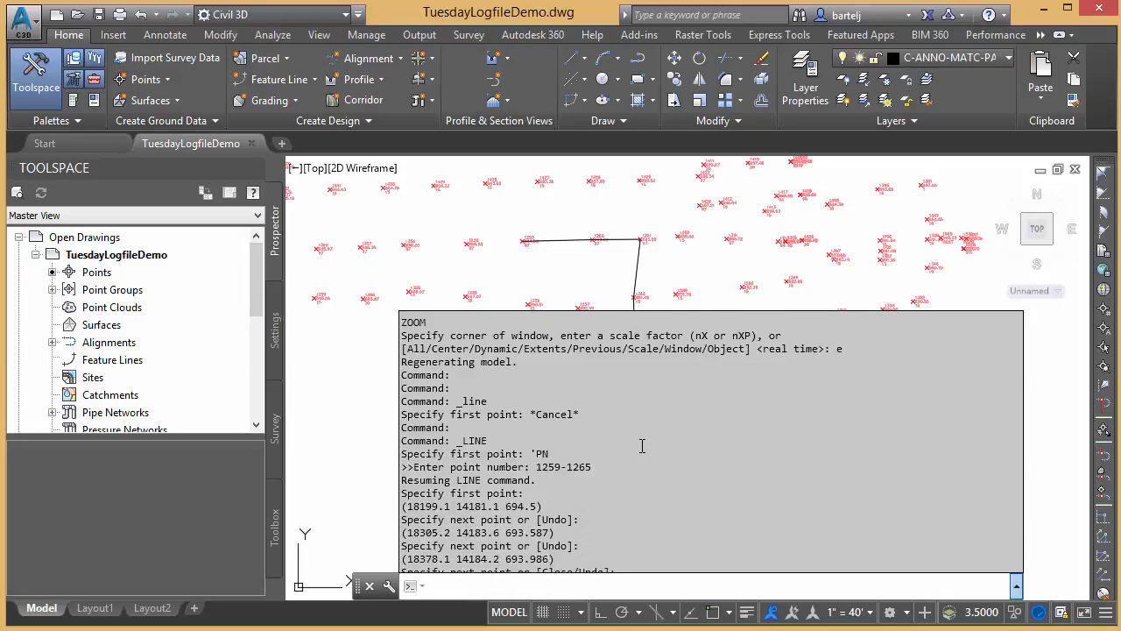
{"action": "scroll", "coordinate": [642, 446], "scroll_direction": "down", "scroll_amount": 1}
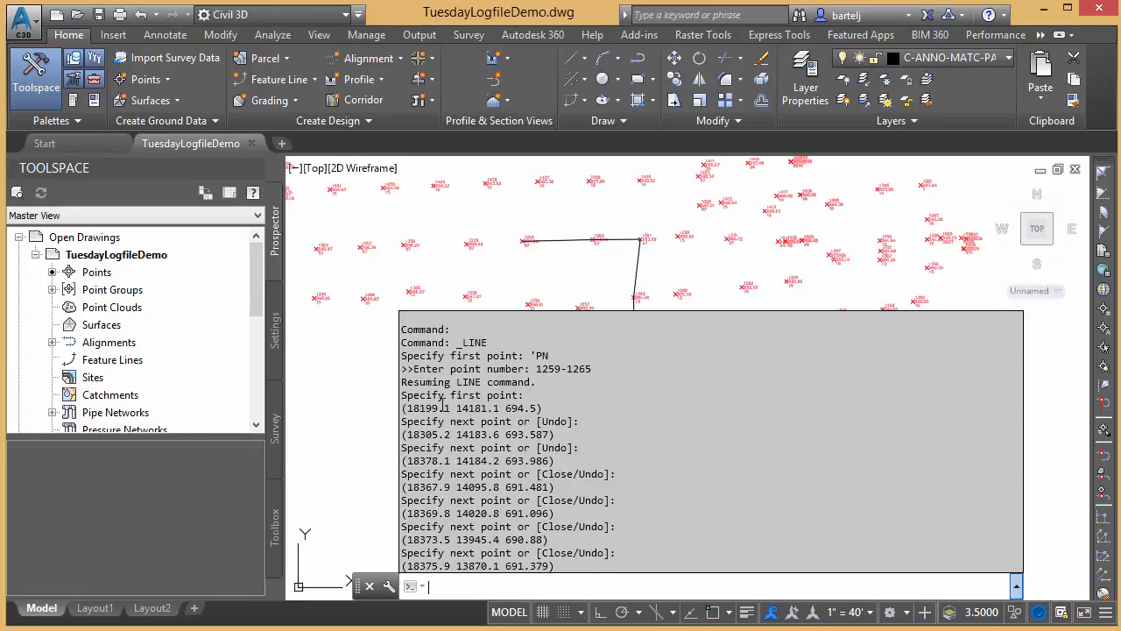
{"action": "scroll", "coordinate": [490, 429], "scroll_direction": "down", "scroll_amount": 3}
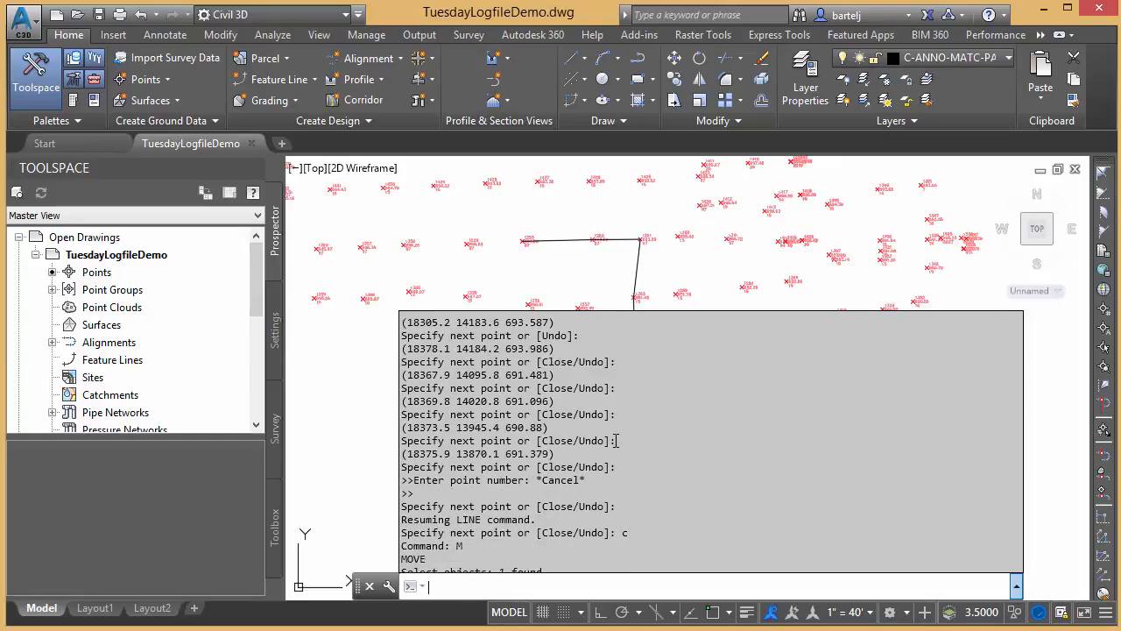
{"action": "scroll", "coordinate": [633, 429], "scroll_direction": "down", "scroll_amount": 1}
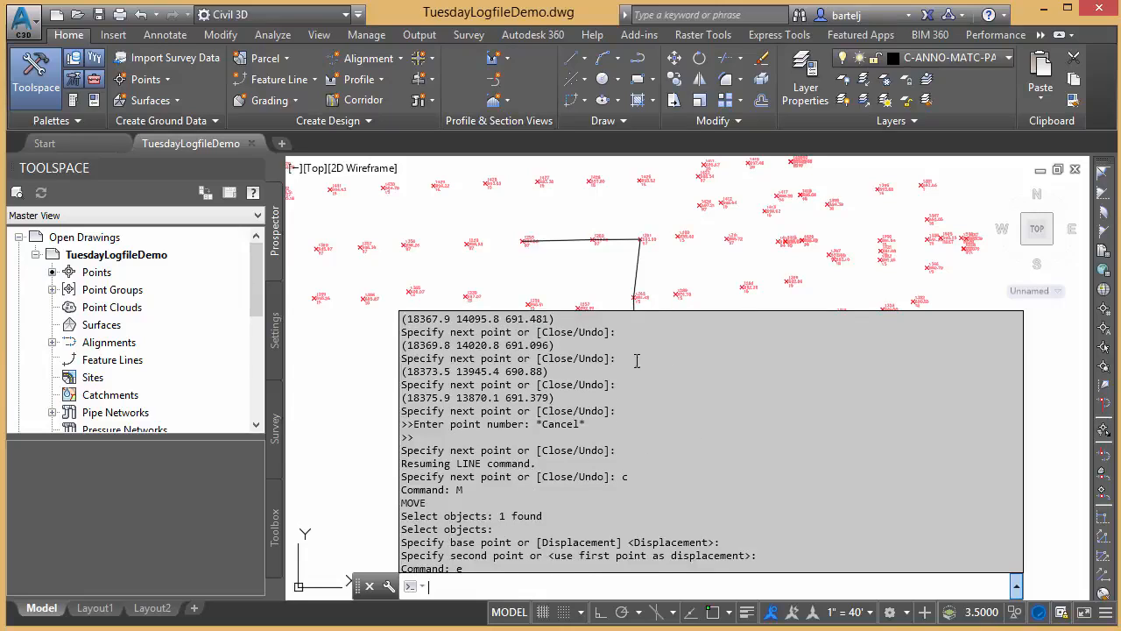
{"action": "scroll", "coordinate": [648, 419], "scroll_direction": "down", "scroll_amount": 1}
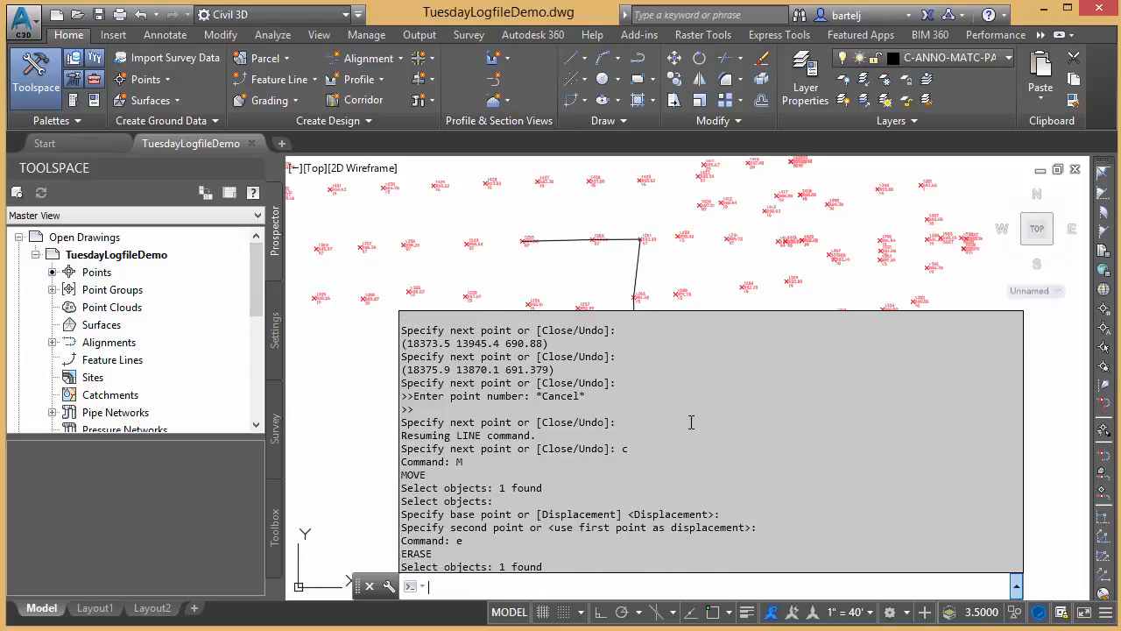
{"action": "scroll", "coordinate": [688, 419], "scroll_direction": "down", "scroll_amount": 5}
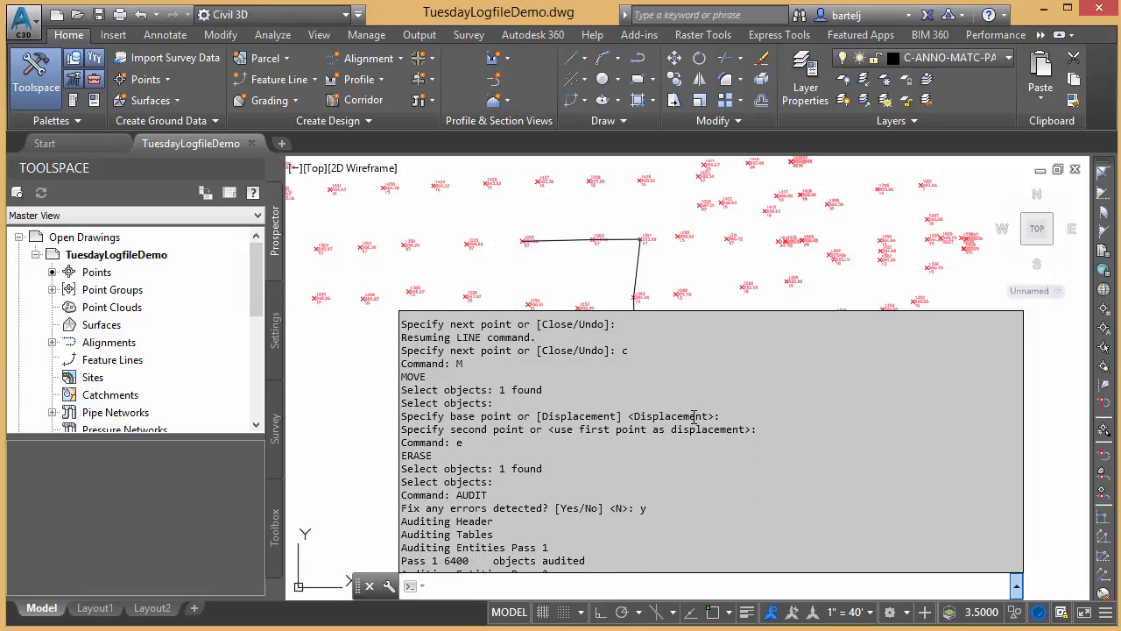
{"action": "scroll", "coordinate": [677, 415], "scroll_direction": "down", "scroll_amount": 2}
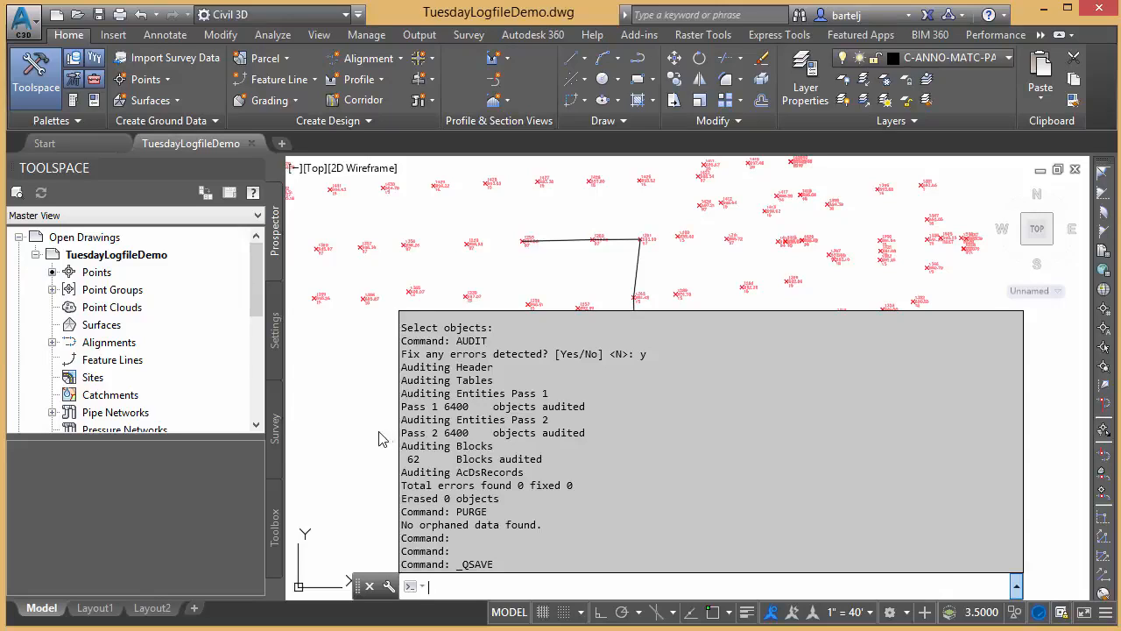
{"action": "key", "text": "F2"}
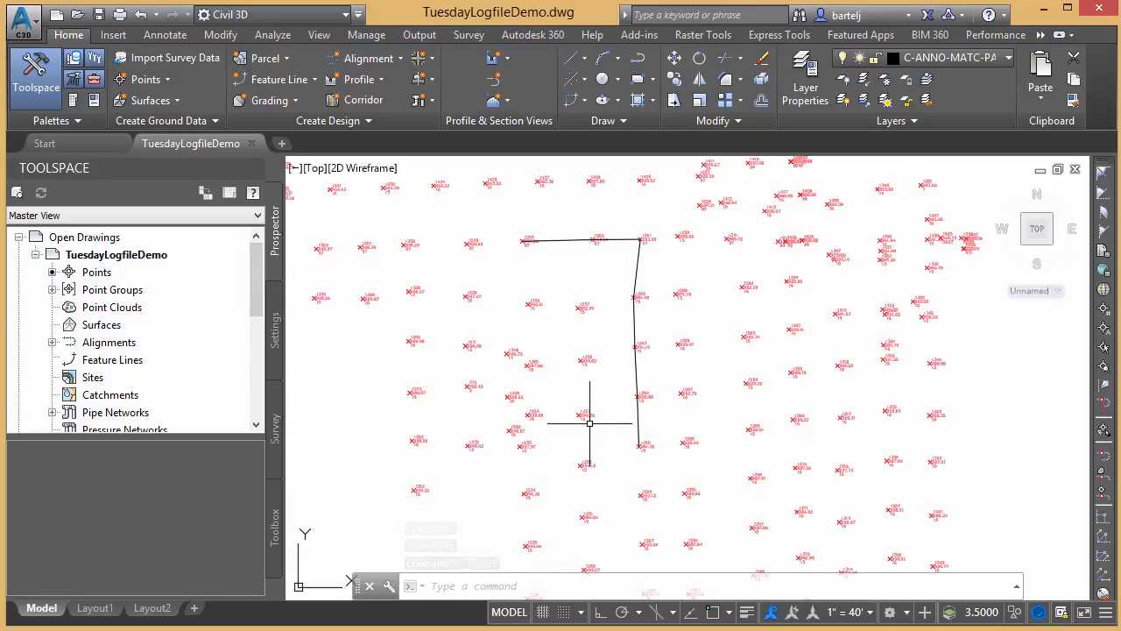
- Close the TuesdayLogfileDemo drawing and switch to the Tuesday folder in File Explorer
{"action": "left_click", "coordinate": [32, 23]}
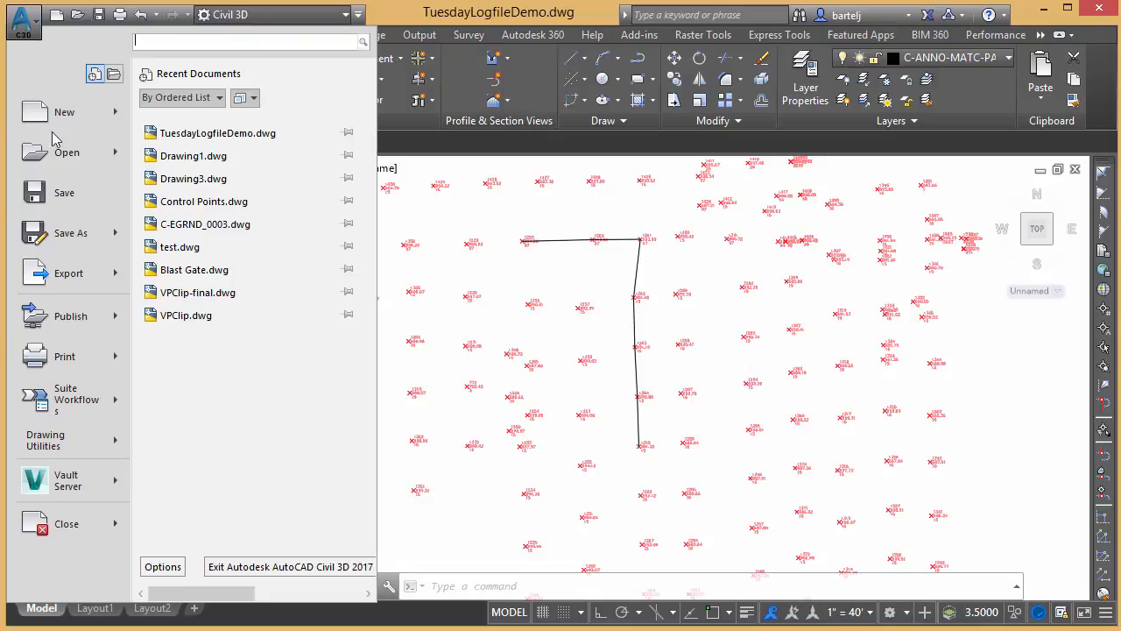
{"action": "left_click", "coordinate": [43, 524]}
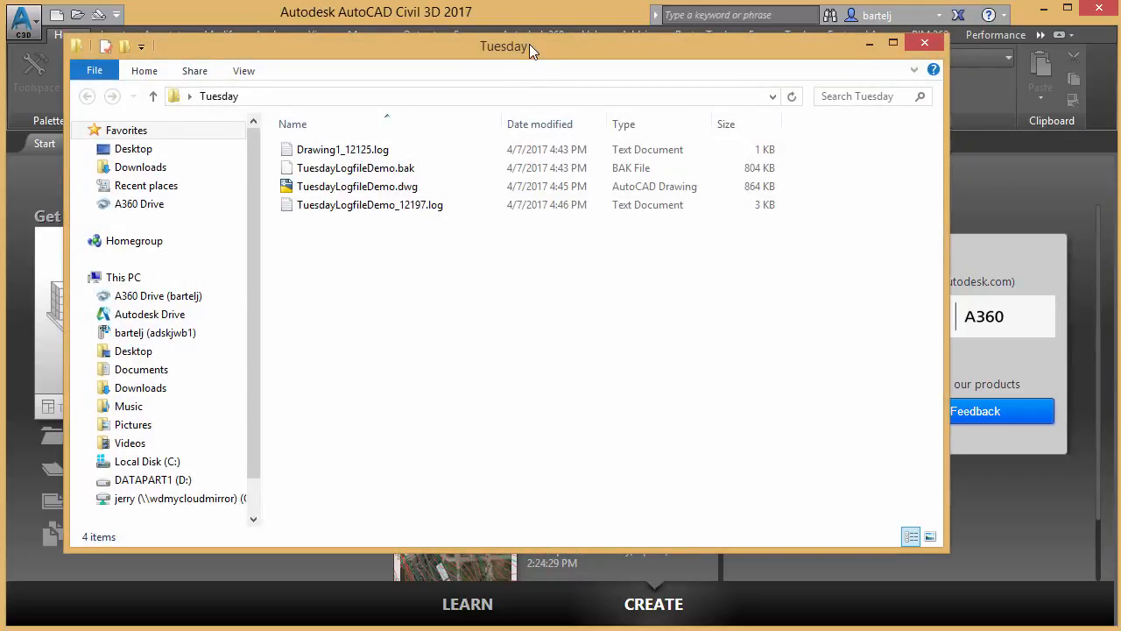
{"action": "left_click_drag", "start_coordinate": [529, 46], "coordinate": [537, 63]}
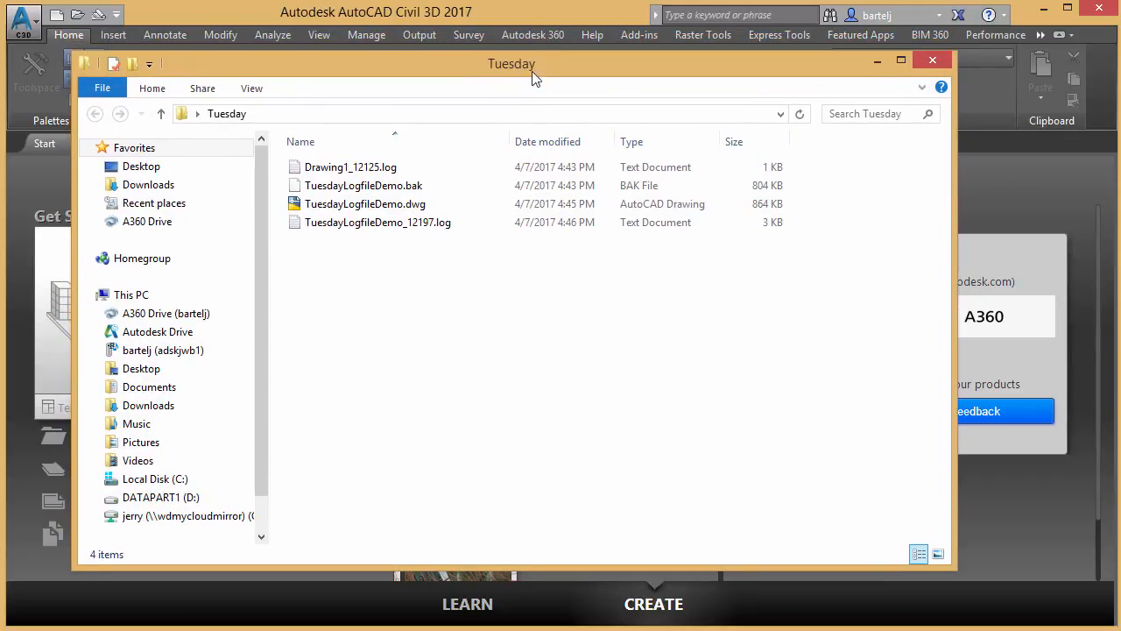
- Open Drawing1_12125.log in Notepad, fit its window on the screen, examine the recorded commands, and close it
{"action": "double_click", "coordinate": [379, 171]}
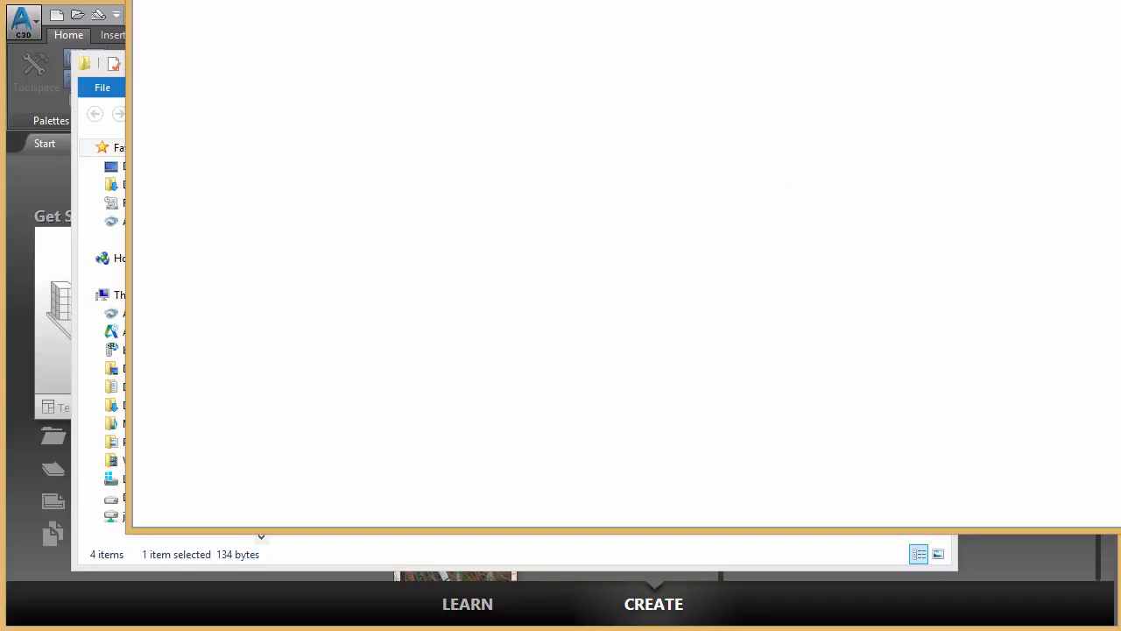
{"action": "left_click_drag", "start_coordinate": [1120, 175], "coordinate": [1024, 176]}
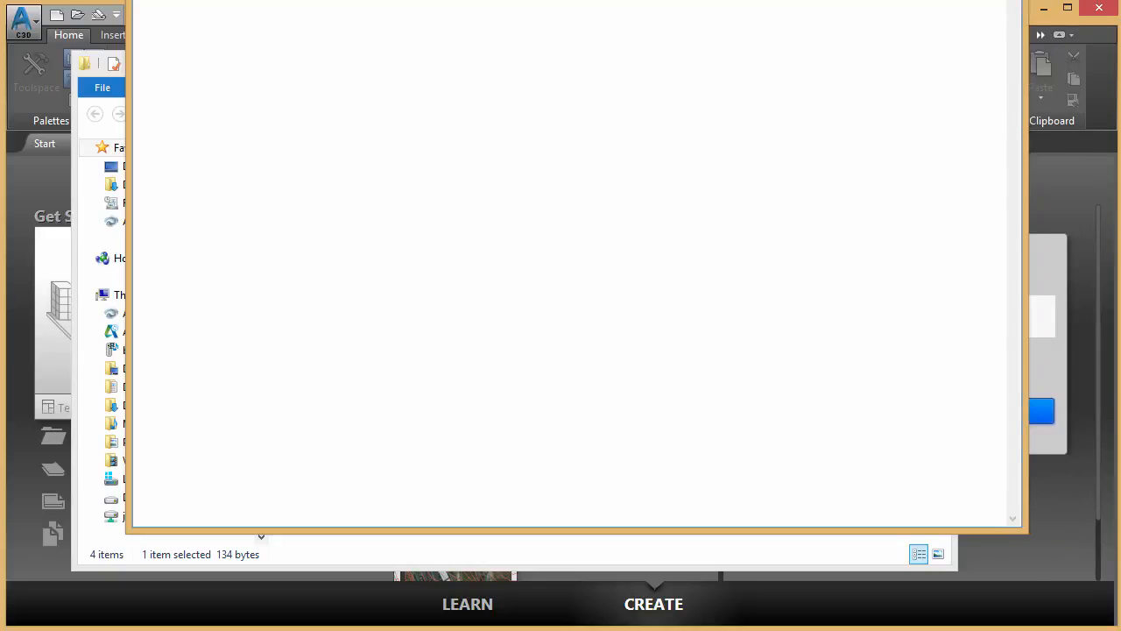
{"action": "left_click_drag", "start_coordinate": [569, 0], "coordinate": [578, 0]}
{"action": "left_click_drag", "start_coordinate": [863, 0], "coordinate": [856, 41]}
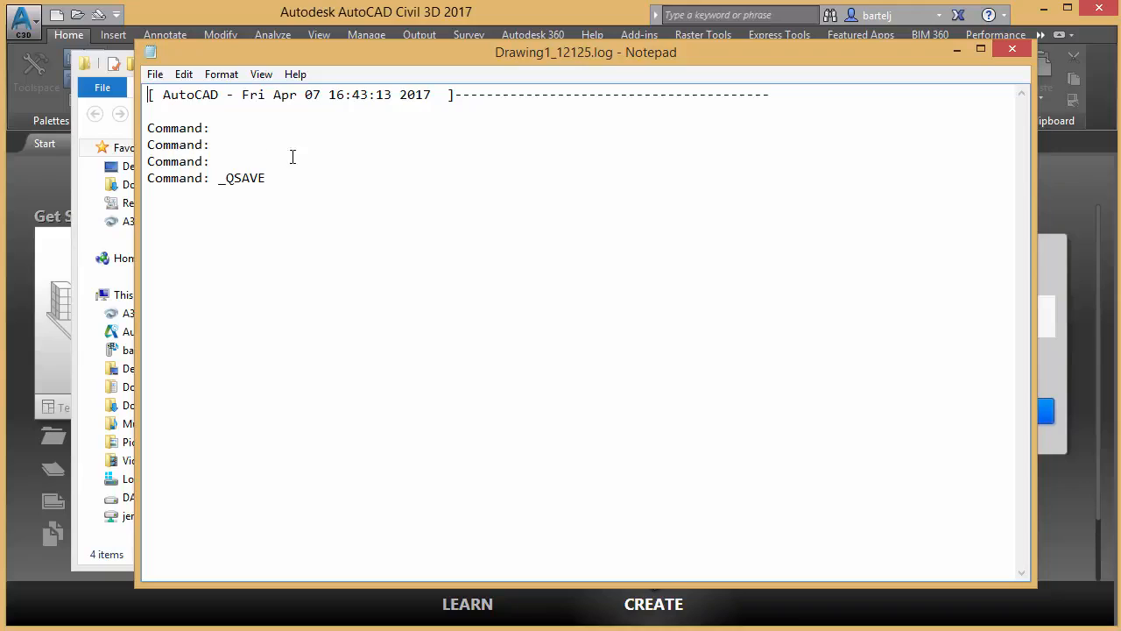
{"action": "left_click", "coordinate": [1009, 50]}
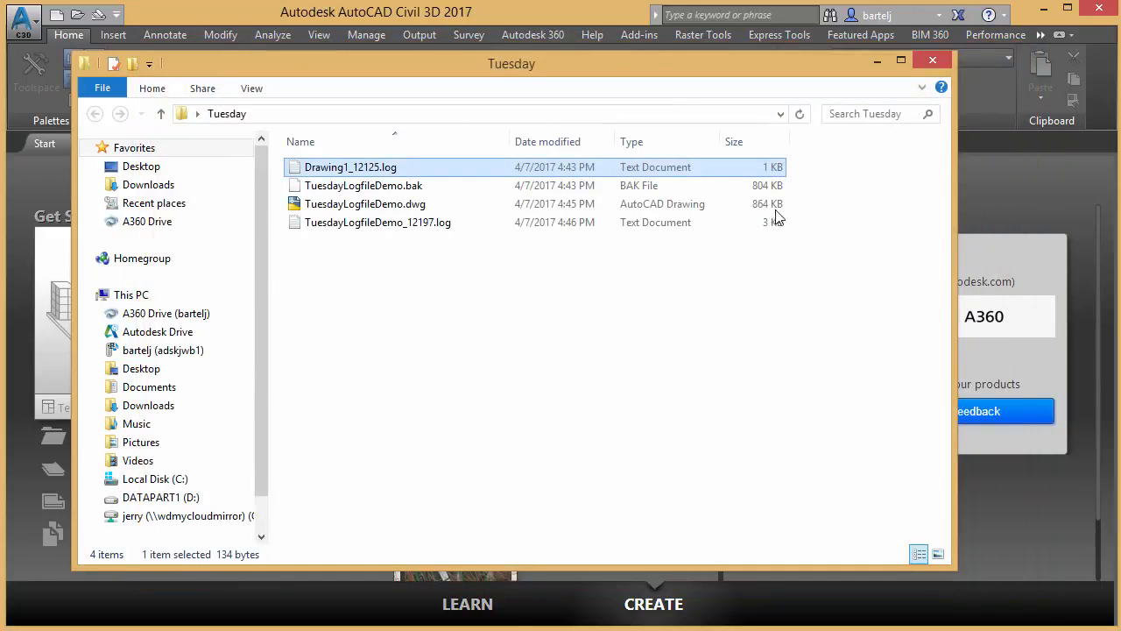
- Open TuesdayLogfileDemo_12197.log, examine the recorded commands from the point import through the drawing close, and close the log
{"action": "double_click", "coordinate": [341, 224]}
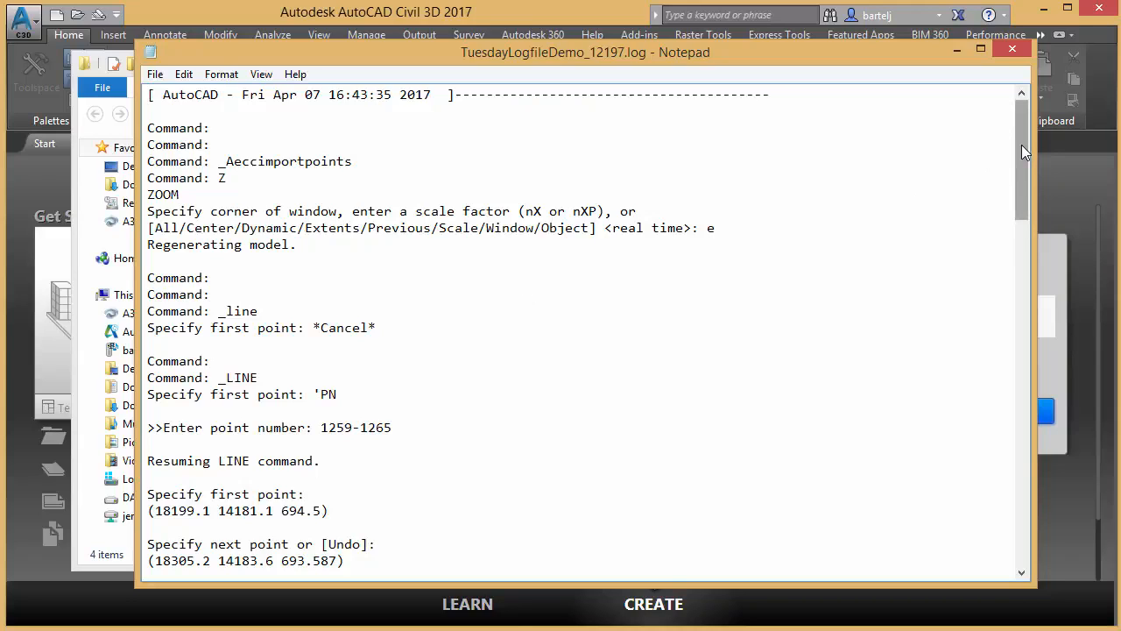
{"action": "left_click_drag", "start_coordinate": [1021, 145], "coordinate": [1016, 388]}
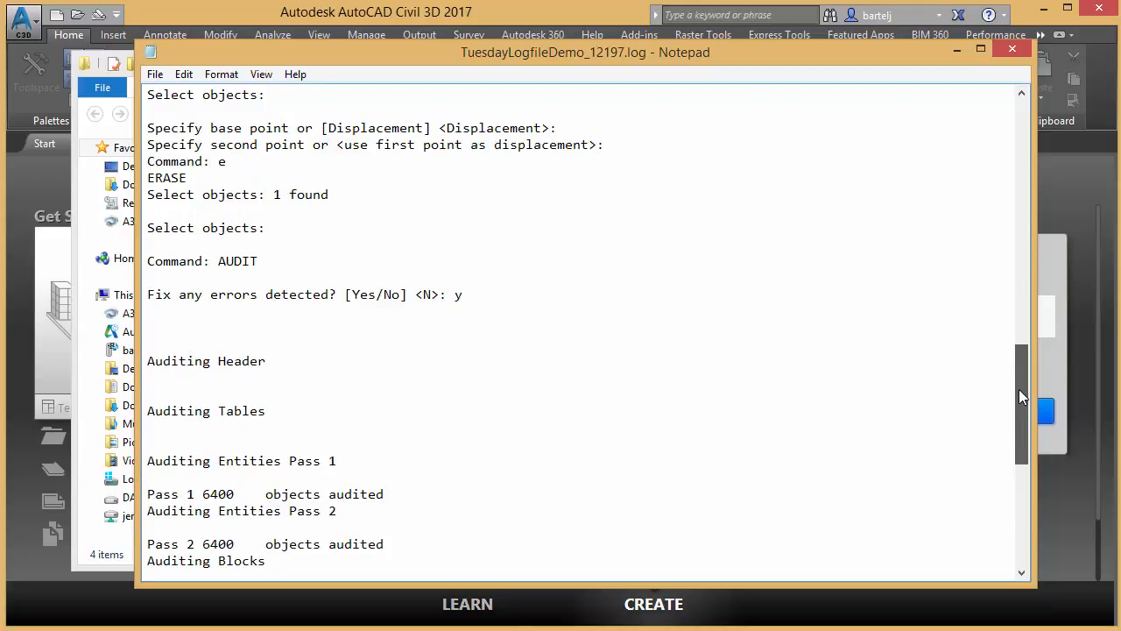
{"action": "left_click_drag", "start_coordinate": [1019, 389], "coordinate": [1019, 507]}
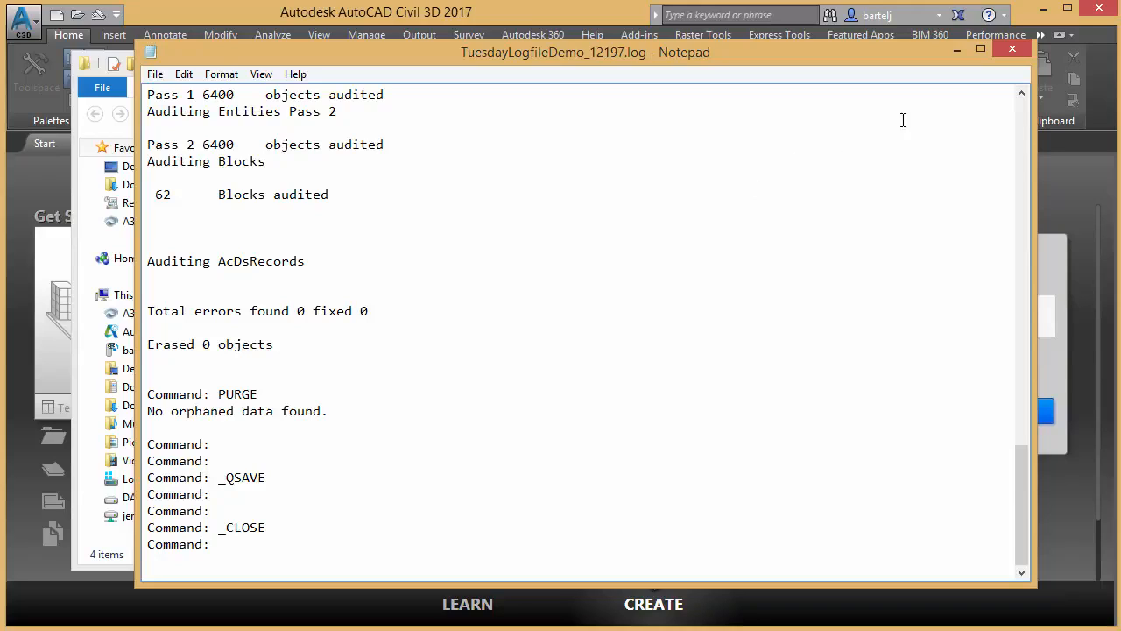
{"action": "left_click", "coordinate": [1011, 53]}
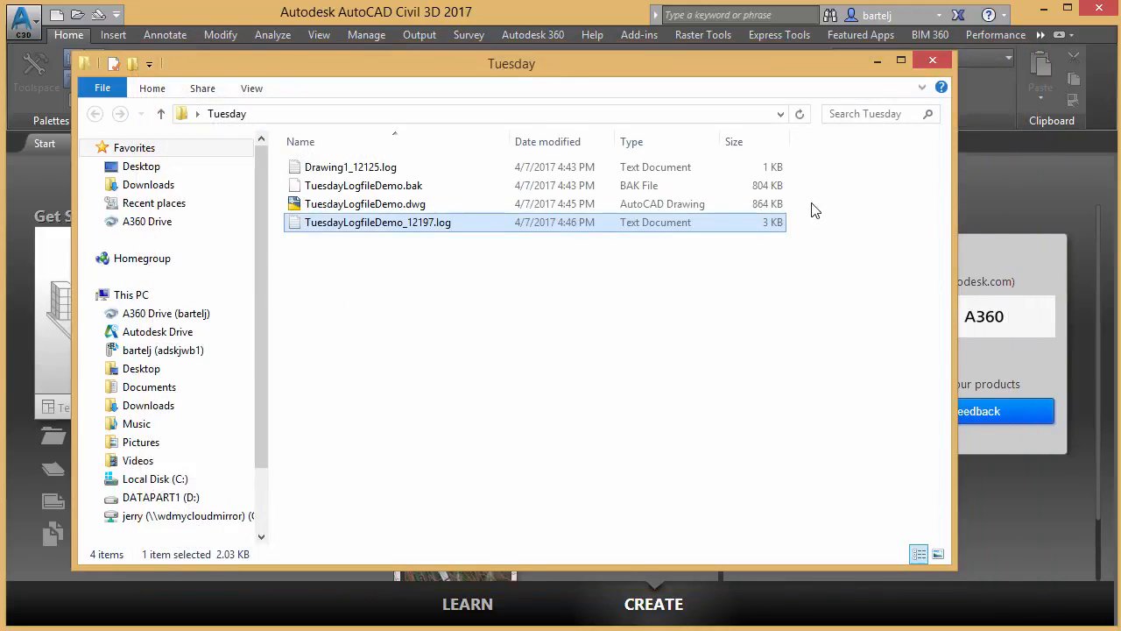